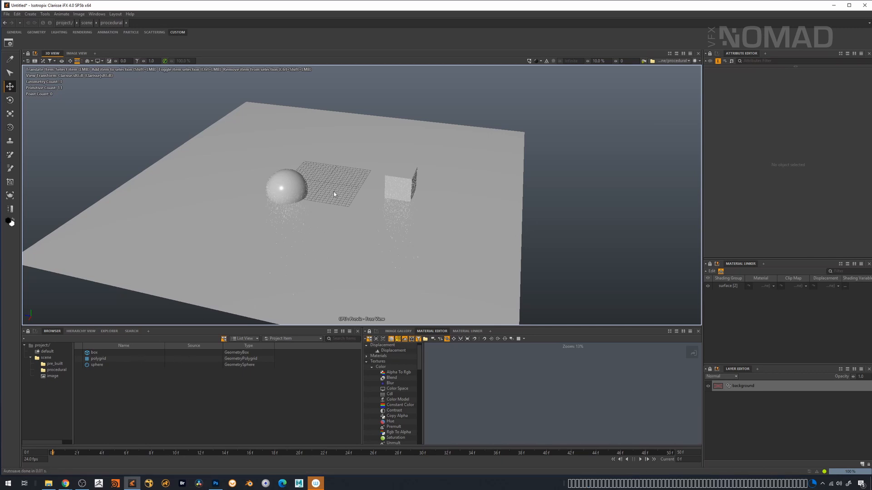
Import the RocksArid0048_1, RocksArid0146_2 and RocksArid0151_2 seamless rock images as map file textures into the procedural context.
{"action": "left_click_drag", "start_coordinate": [349, 213], "coordinate": [320, 216], "text": "alt"}
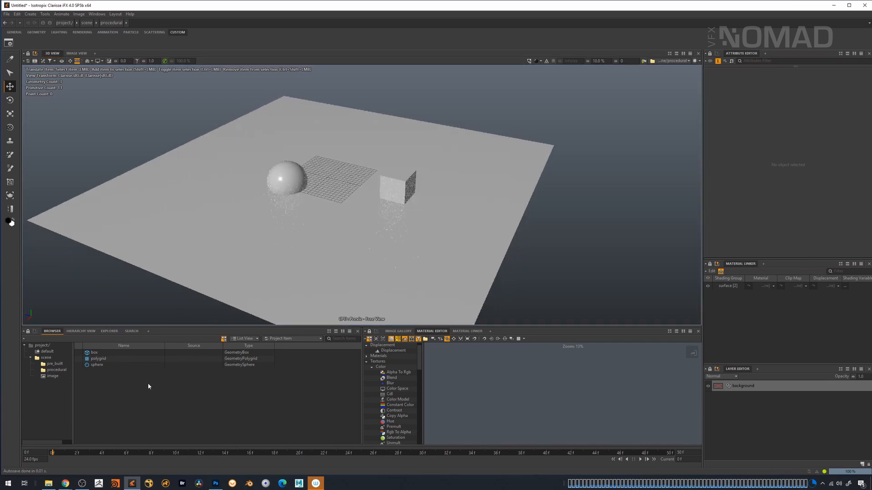
{"action": "left_click", "coordinate": [7, 14]}
{"action": "mouse_move", "coordinate": [69, 69]}
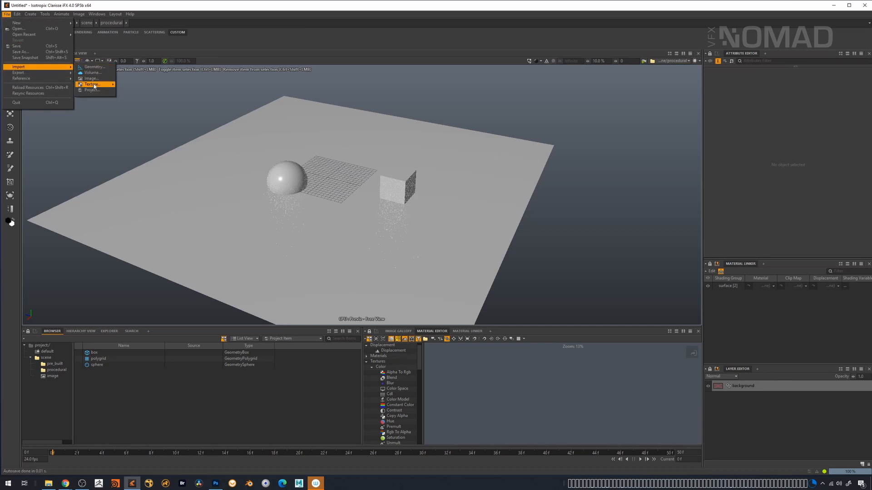
{"action": "mouse_move", "coordinate": [105, 84]}
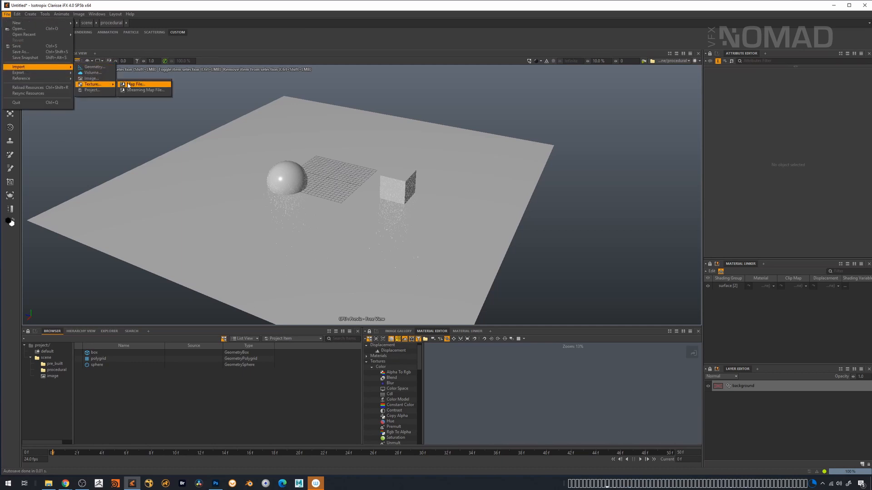
{"action": "left_click", "coordinate": [131, 85]}
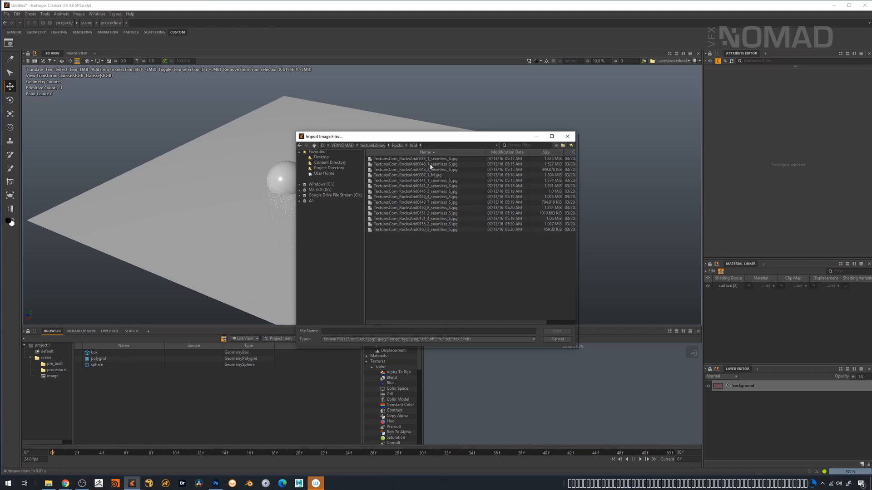
{"action": "left_click", "coordinate": [422, 164]}
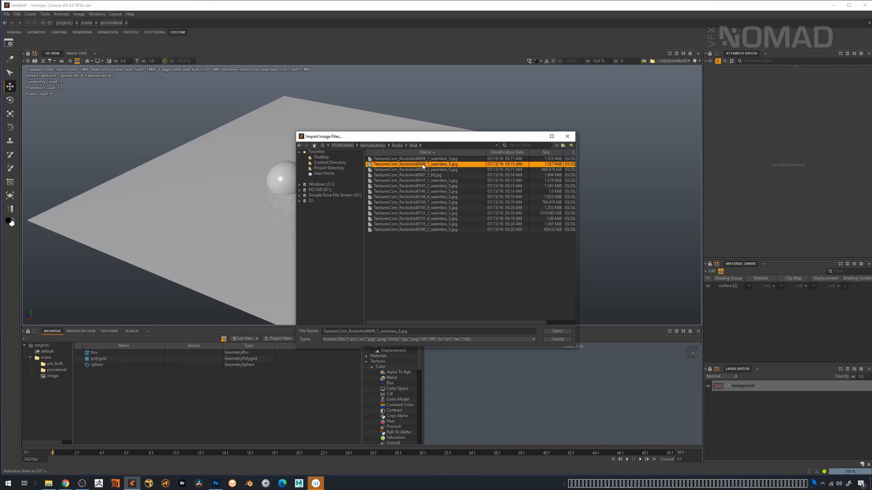
{"action": "left_click", "coordinate": [428, 214], "text": "ctrl"}
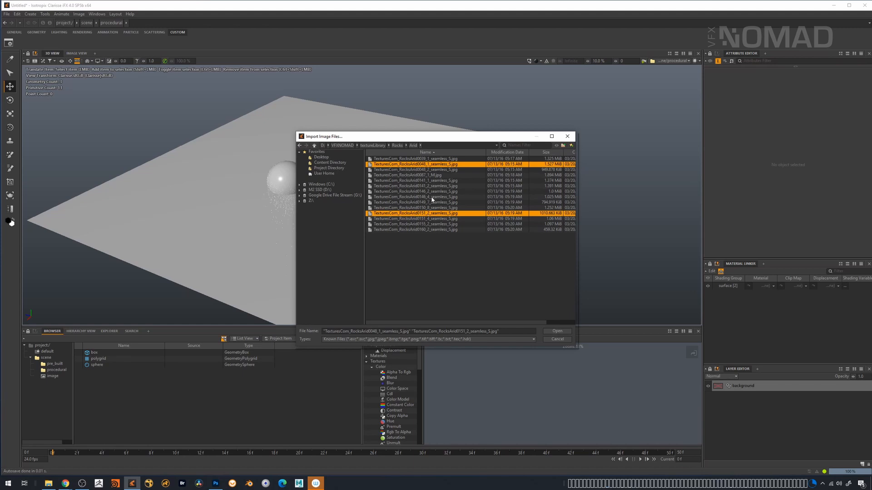
{"action": "left_click", "coordinate": [434, 192], "text": "ctrl"}
{"action": "left_click", "coordinate": [557, 331]}
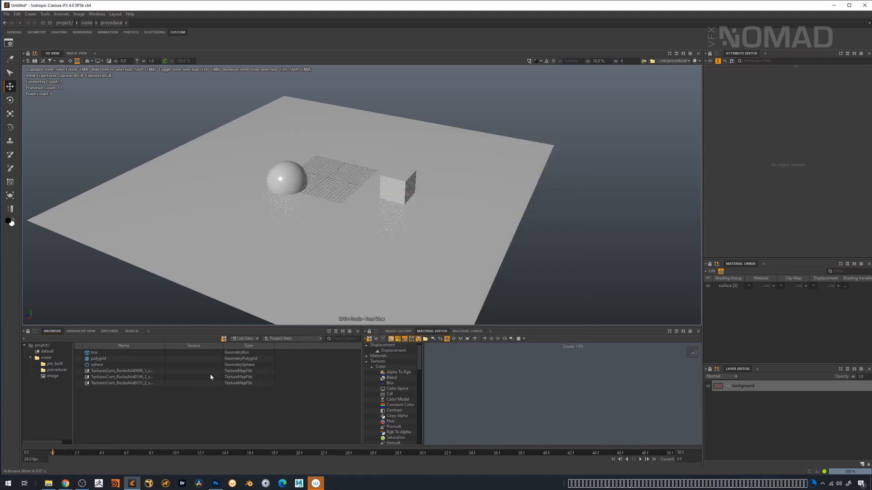
Create a physical standard material in the procedural context alongside the imported textures.
{"action": "left_click", "coordinate": [145, 371]}
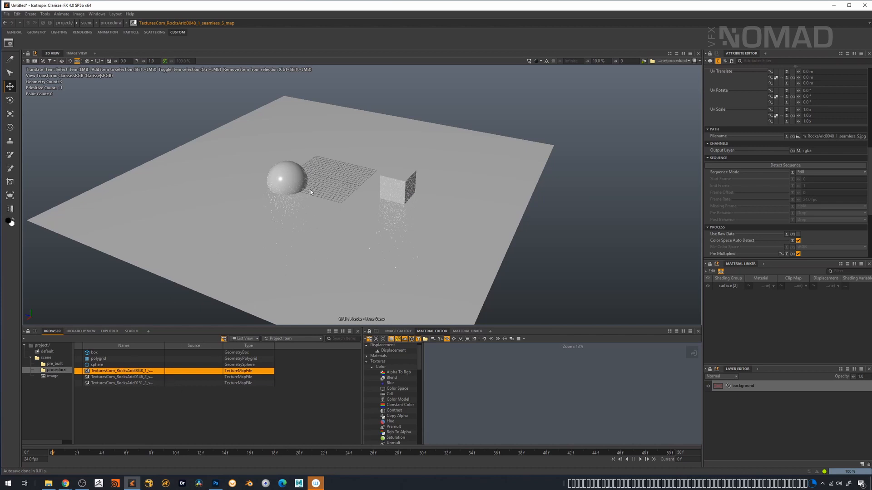
{"action": "left_click", "coordinate": [128, 429]}
{"action": "right_click", "coordinate": [127, 407]}
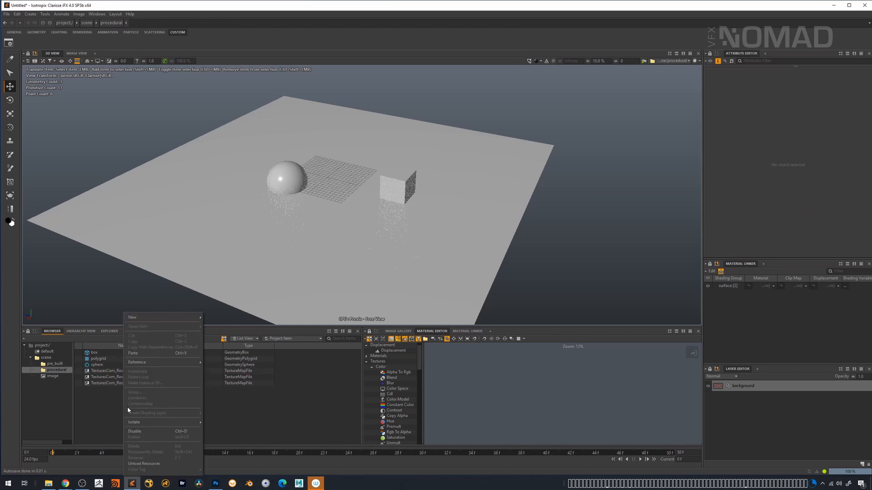
{"action": "type", "text": "stand"}
{"action": "key", "text": "Return"}
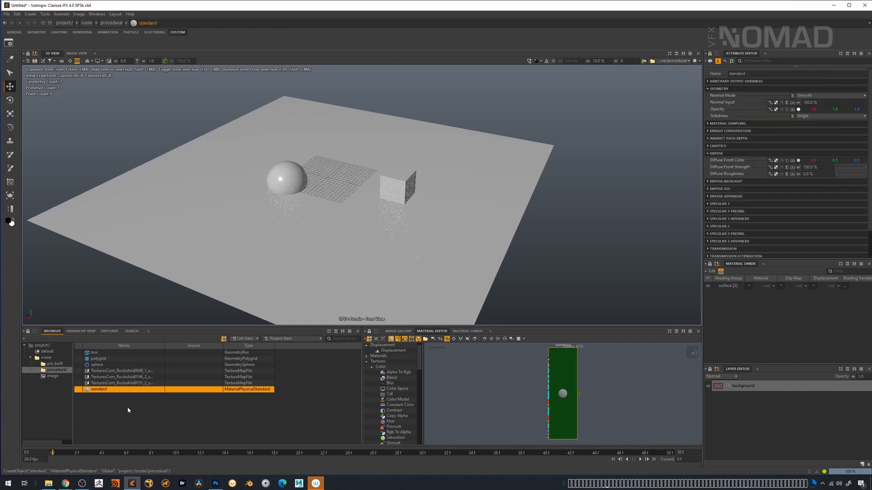
Assign the standard material to the ground polygrid, the sphere and the box.
{"action": "left_click_drag", "start_coordinate": [108, 390], "coordinate": [225, 255]}
{"action": "left_click_drag", "start_coordinate": [107, 389], "coordinate": [278, 179]}
{"action": "left_click_drag", "start_coordinate": [105, 390], "coordinate": [403, 181]}
Set the standard material's Diffuse Front Color to a saturated green.
{"action": "left_click", "coordinate": [113, 391]}
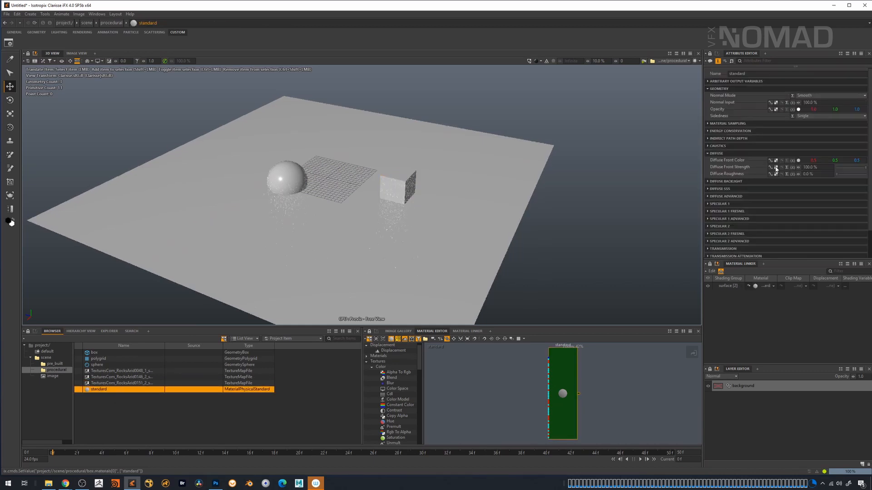
{"action": "left_click", "coordinate": [799, 161]}
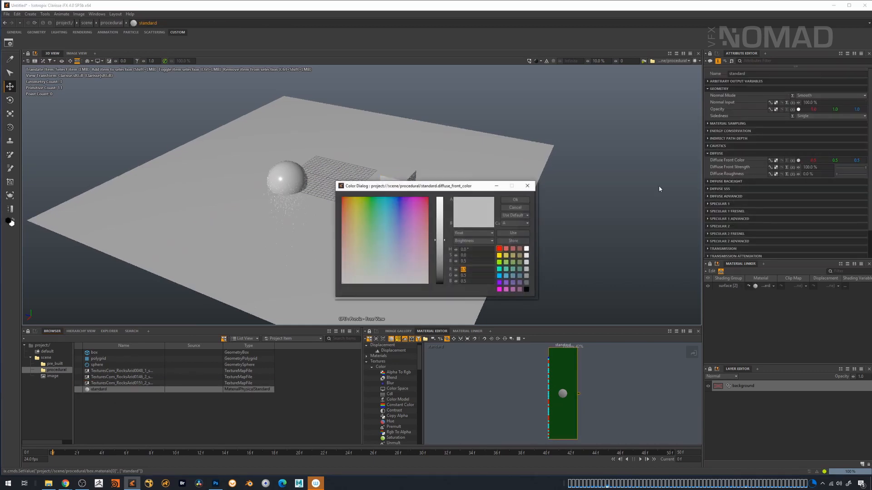
{"action": "left_click", "coordinate": [378, 198]}
{"action": "left_click", "coordinate": [515, 200]}
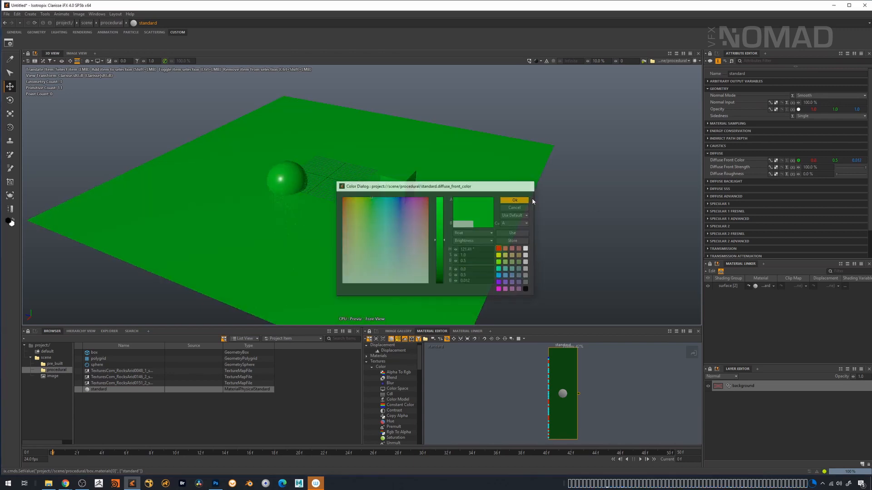
Set the standard material's Specular 1 Color to black.
{"action": "left_click", "coordinate": [721, 204]}
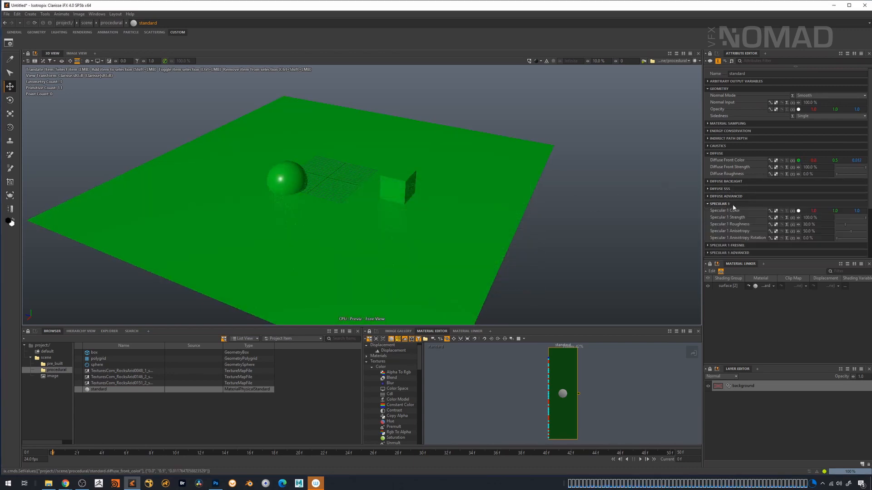
{"action": "left_click", "coordinate": [798, 211]}
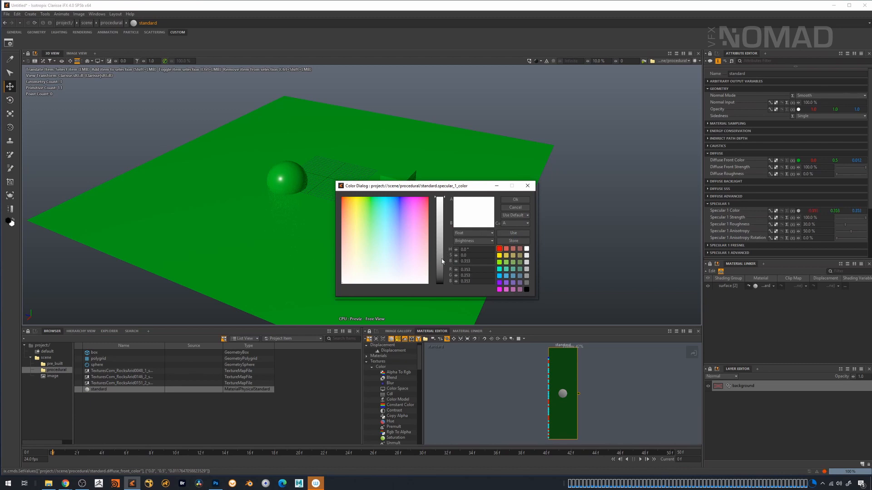
{"action": "left_click", "coordinate": [527, 289]}
{"action": "left_click", "coordinate": [528, 185]}
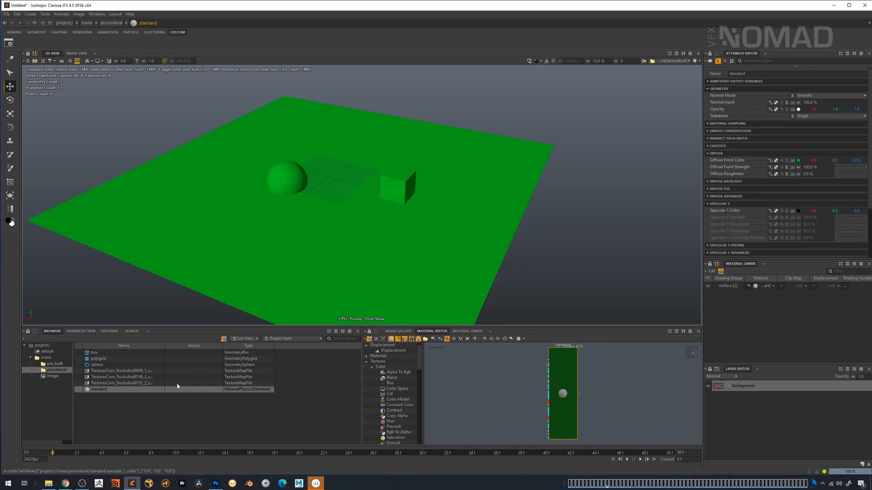
Connect the RocksArid0048_1 texture map to the standard material's Diffuse Front Color.
{"action": "left_click_drag", "start_coordinate": [570, 362], "coordinate": [595, 370]}
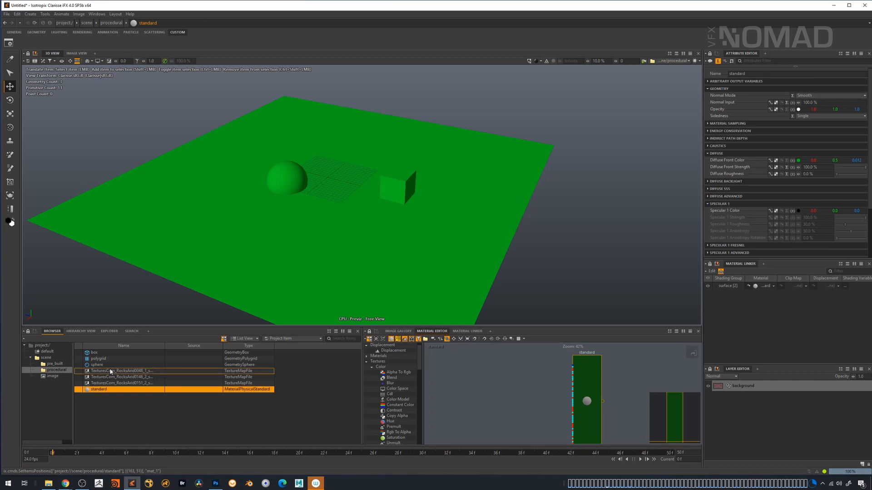
{"action": "left_click_drag", "start_coordinate": [111, 371], "coordinate": [777, 161]}
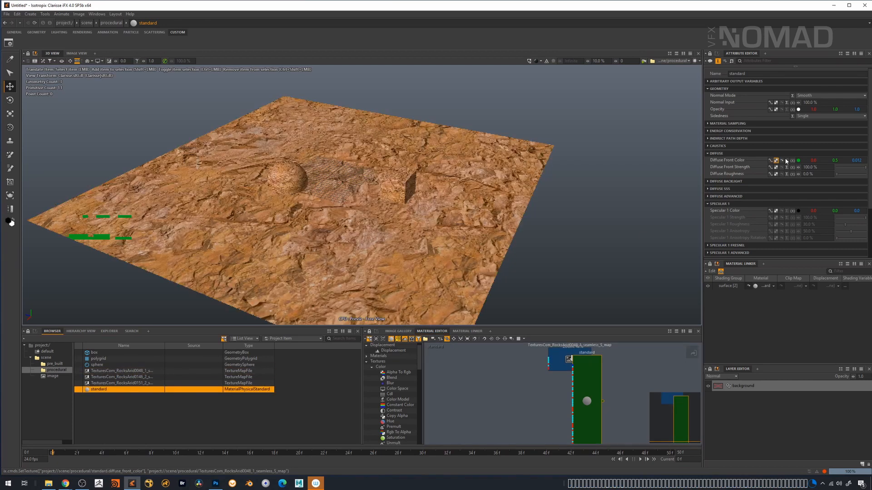
Set the RocksArid0048_1 map's projection to Planar along the Y axis, with the object space set to World.
{"action": "left_click", "coordinate": [140, 371]}
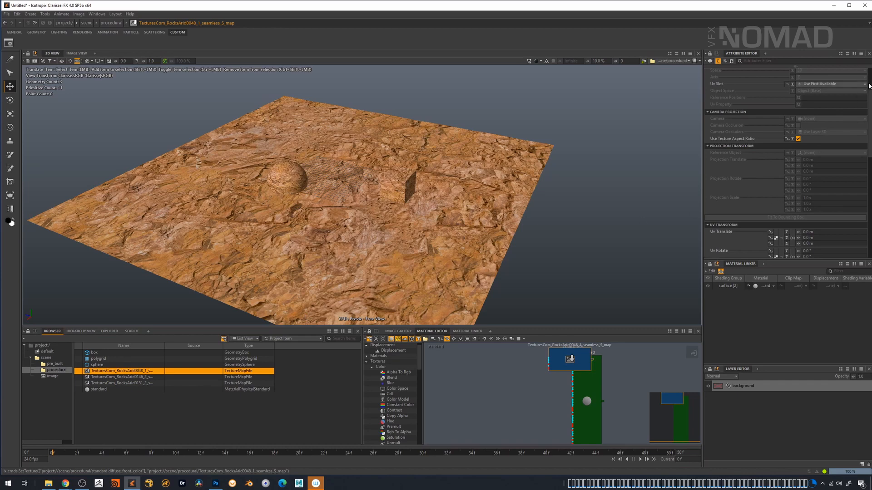
{"action": "scroll", "coordinate": [824, 107], "scroll_direction": "up", "scroll_amount": 2}
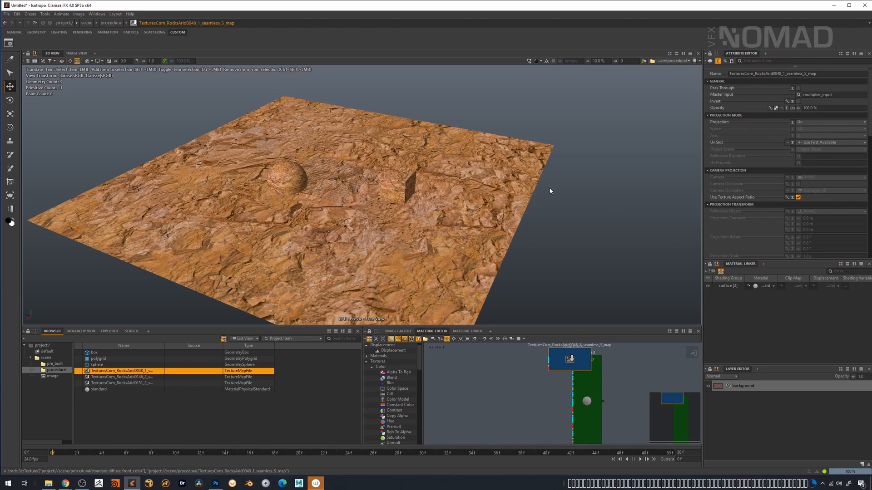
{"action": "left_click", "coordinate": [807, 127]}
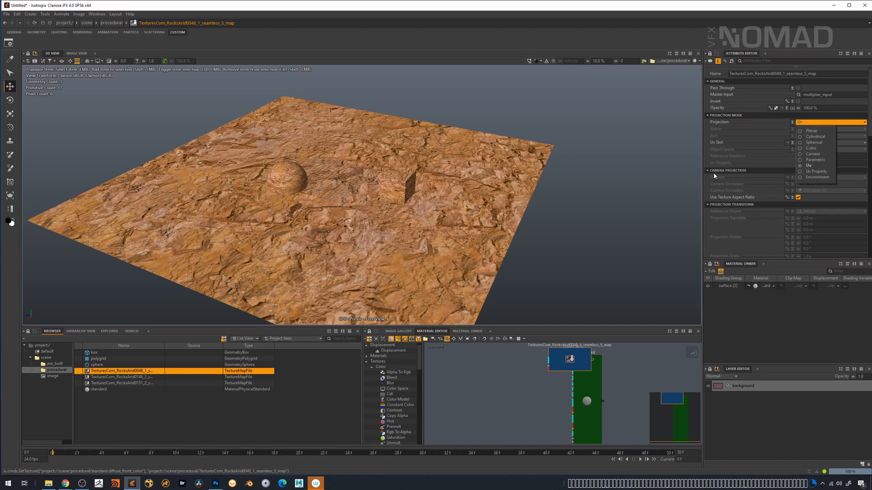
{"action": "left_click", "coordinate": [821, 131]}
{"action": "left_click", "coordinate": [813, 135]}
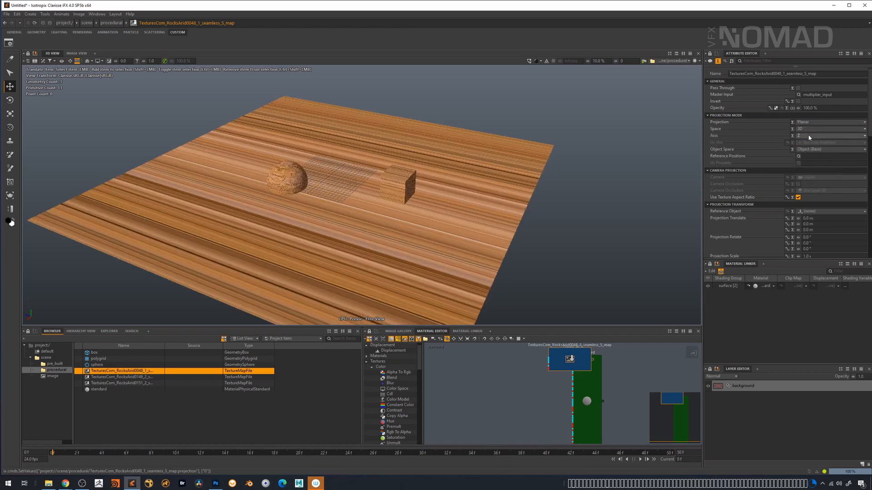
{"action": "left_click", "coordinate": [816, 151]}
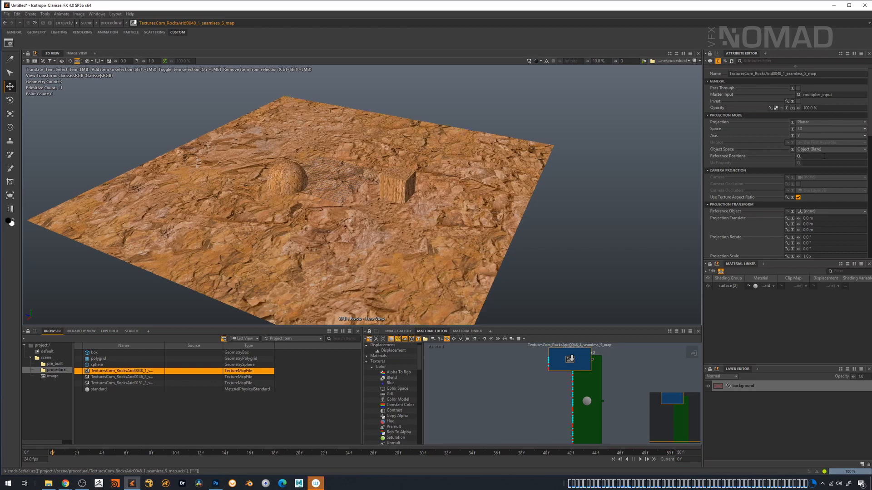
{"action": "left_click", "coordinate": [816, 150]}
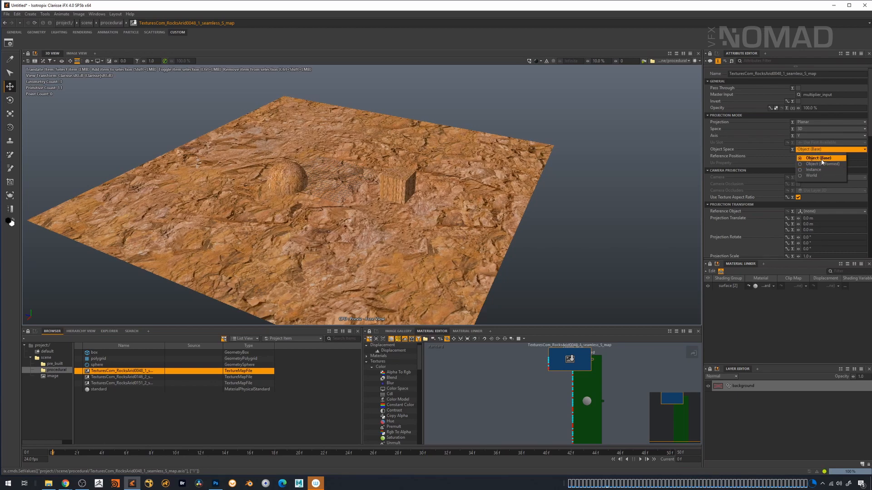
{"action": "left_click", "coordinate": [815, 175]}
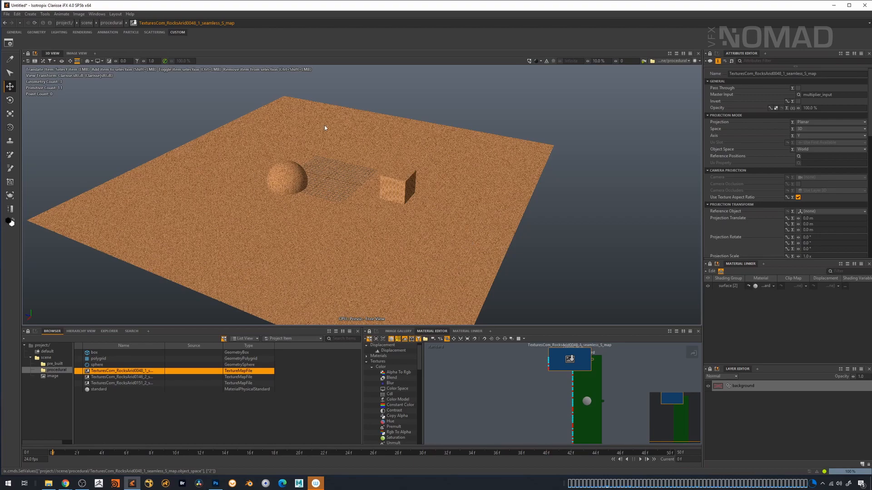
Examine how the world-space planar projection looks on the sides of the box, the sphere and the ground.
{"action": "middle_click_drag", "start_coordinate": [372, 190], "coordinate": [381, 237], "text": "alt"}
{"action": "right_click_drag", "start_coordinate": [381, 237], "coordinate": [495, 286], "text": "alt"}
{"action": "middle_click_drag", "start_coordinate": [495, 286], "coordinate": [465, 236], "text": "alt"}
{"action": "left_click_drag", "start_coordinate": [465, 236], "coordinate": [456, 221], "text": "alt"}
{"action": "right_click_drag", "start_coordinate": [455, 220], "coordinate": [515, 209], "text": "alt"}
{"action": "left_click_drag", "start_coordinate": [515, 210], "coordinate": [447, 194], "text": "alt"}
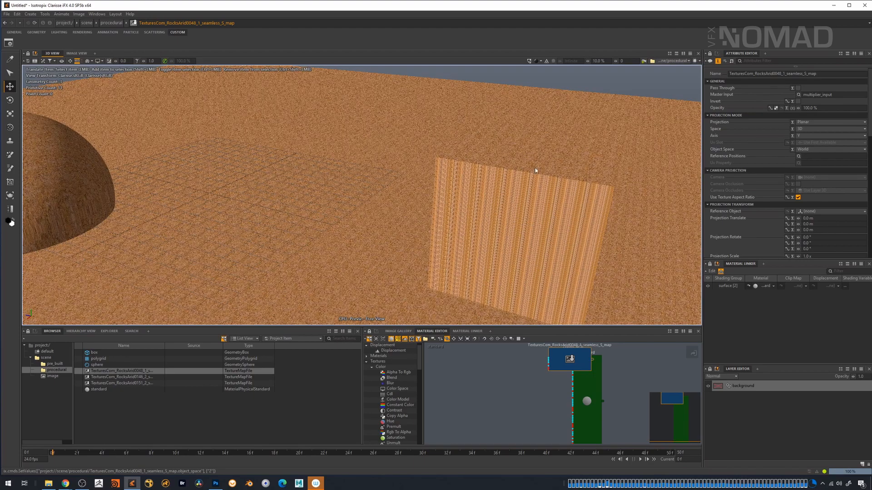
{"action": "right_click_drag", "start_coordinate": [565, 226], "coordinate": [424, 219], "text": "alt"}
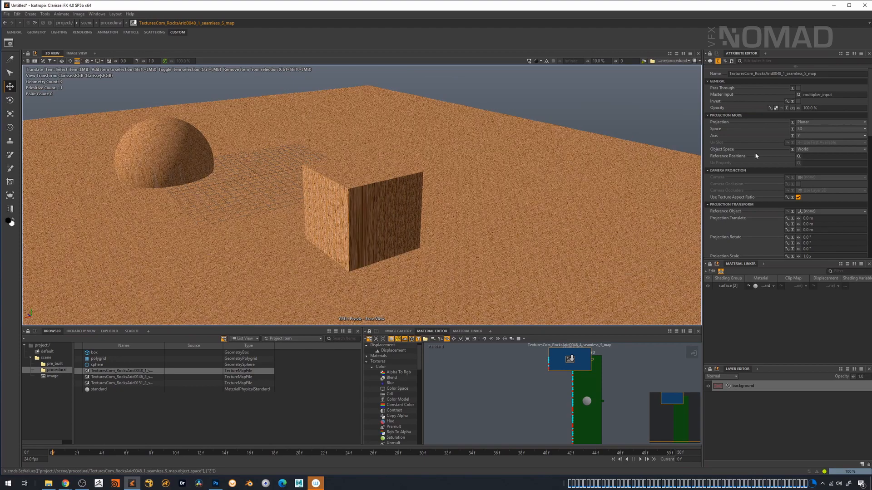
{"action": "middle_click_drag", "start_coordinate": [343, 269], "coordinate": [431, 263], "text": "alt"}
{"action": "right_click_drag", "start_coordinate": [431, 263], "coordinate": [396, 260], "text": "alt"}
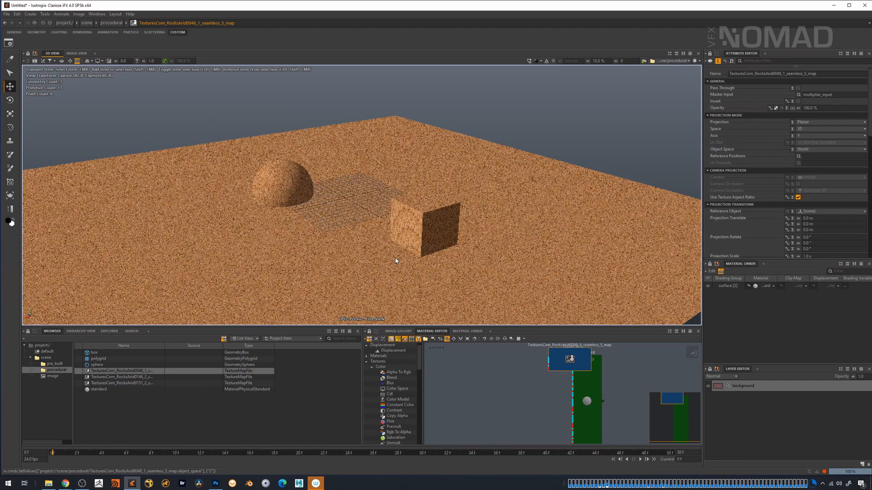
{"action": "left_click_drag", "start_coordinate": [396, 260], "coordinate": [432, 250], "text": "alt"}
Switch the RocksArid0048_1 map's projection mode to Cubic.
{"action": "left_click", "coordinate": [806, 122]}
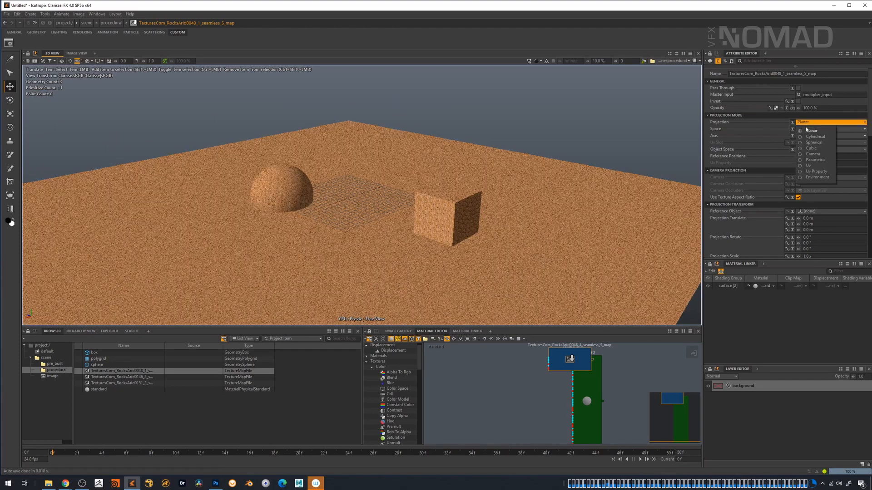
{"action": "left_click", "coordinate": [812, 147]}
{"action": "left_click_drag", "start_coordinate": [402, 234], "coordinate": [493, 294], "text": "alt"}
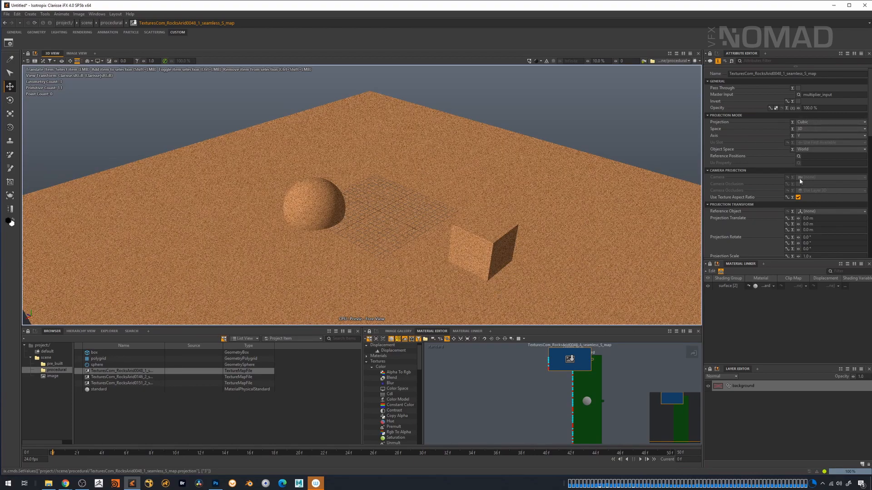
Set the map's Projection Scale to 10 on all three axes and check the tiling on the ground and objects.
{"action": "scroll", "coordinate": [835, 123], "scroll_direction": "down", "scroll_amount": 4}
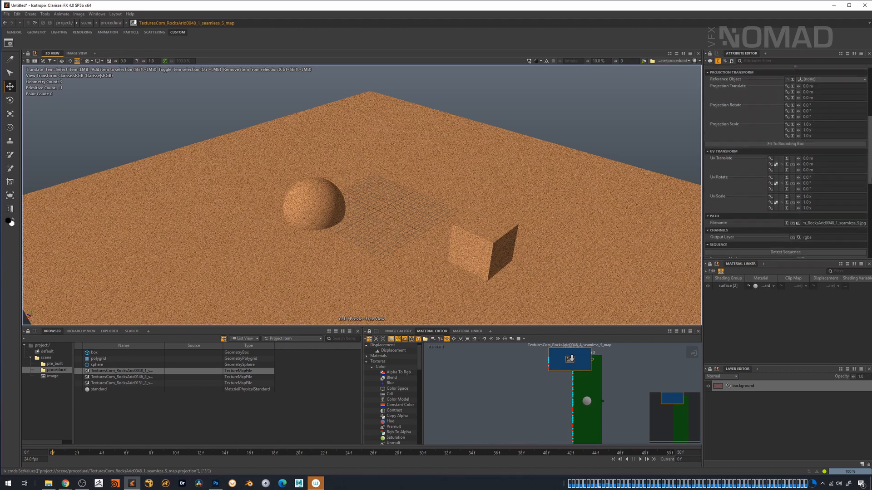
{"action": "scroll", "coordinate": [817, 107], "scroll_direction": "down", "scroll_amount": 2}
{"action": "left_click_drag", "start_coordinate": [815, 108], "coordinate": [782, 108]}
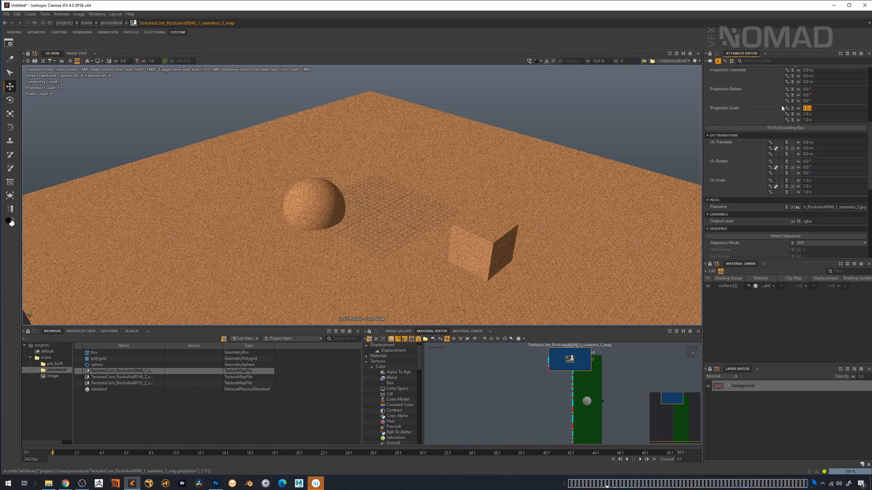
{"action": "type", "text": "10"}
{"action": "key", "text": "Tab"}
{"action": "type", "text": "10"}
{"action": "key", "text": "Tab"}
{"action": "type", "text": "10"}
{"action": "key", "text": "Tab"}
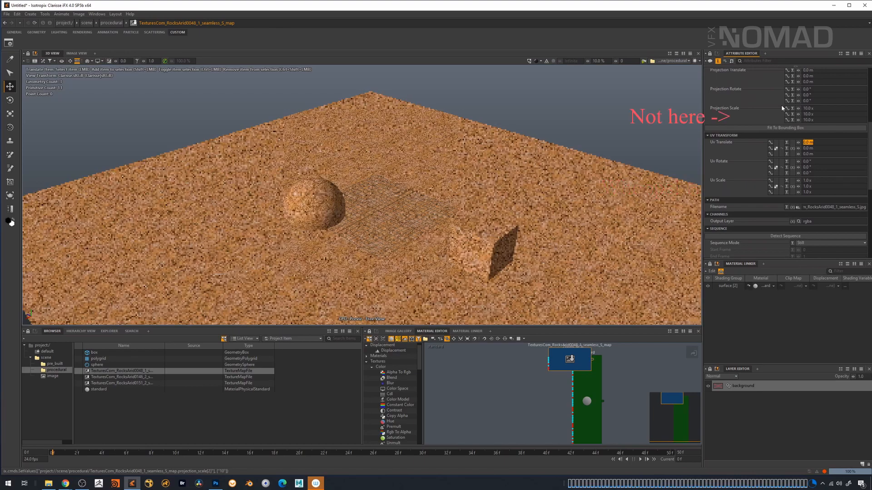
{"action": "right_click_drag", "start_coordinate": [418, 193], "coordinate": [406, 192], "text": "alt"}
{"action": "left_click_drag", "start_coordinate": [406, 192], "coordinate": [416, 260], "text": "alt"}
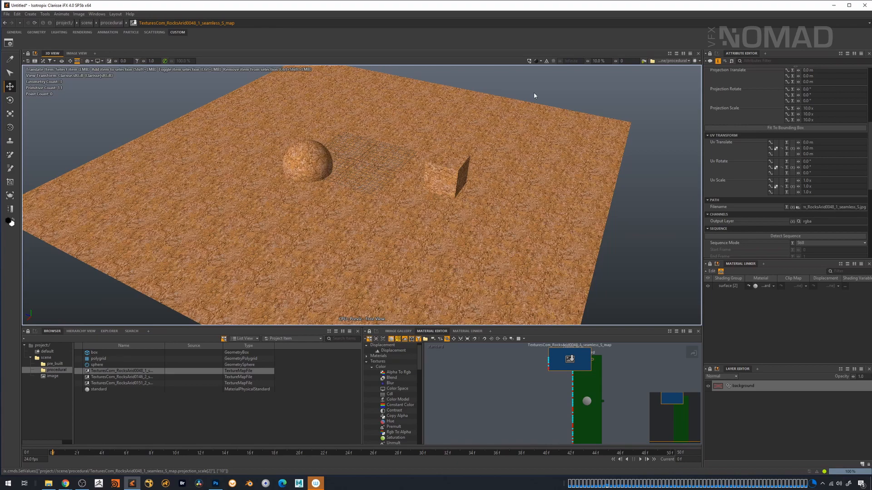
{"action": "left_click_drag", "start_coordinate": [449, 211], "coordinate": [360, 247], "text": "alt"}
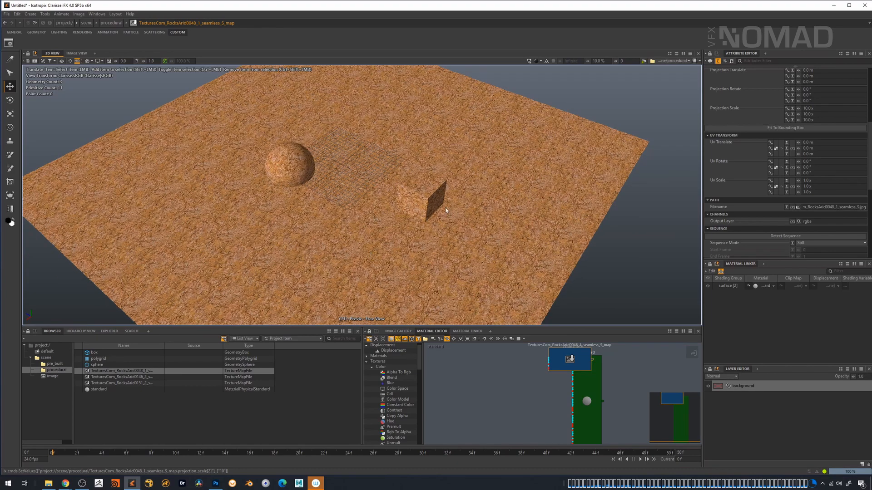
Examine how the scaled cubic projection tiles across the box, the sphere and the ground from several angles.
{"action": "right_click_drag", "start_coordinate": [445, 210], "coordinate": [478, 219], "text": "alt"}
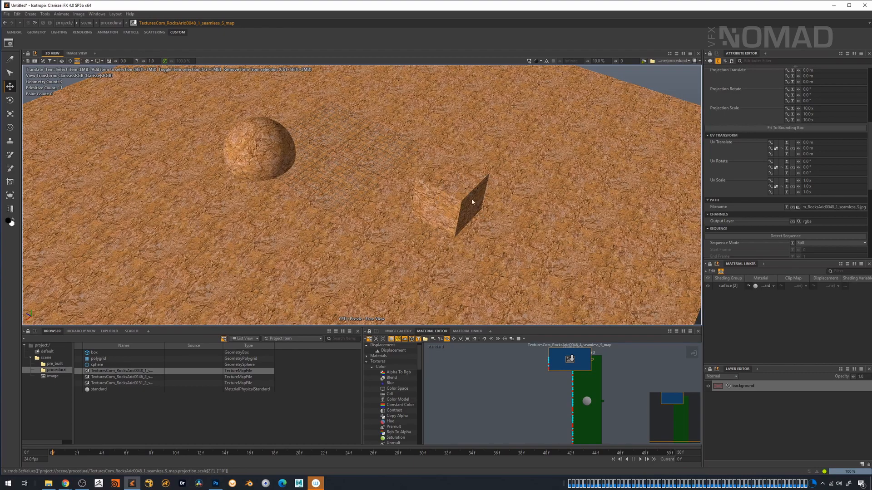
{"action": "left_click_drag", "start_coordinate": [472, 202], "coordinate": [437, 214], "text": "alt"}
{"action": "left_click_drag", "start_coordinate": [352, 204], "coordinate": [389, 201], "text": "alt"}
{"action": "middle_click_drag", "start_coordinate": [388, 200], "coordinate": [454, 209], "text": "alt"}
{"action": "right_click_drag", "start_coordinate": [454, 209], "coordinate": [490, 204], "text": "alt"}
{"action": "left_click_drag", "start_coordinate": [491, 204], "coordinate": [467, 211], "text": "alt"}
{"action": "right_click_drag", "start_coordinate": [468, 212], "coordinate": [485, 209], "text": "alt"}
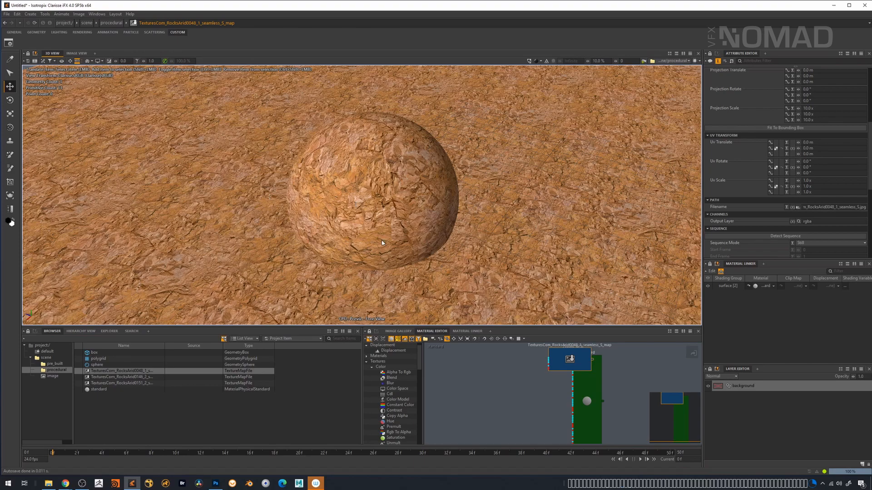
{"action": "right_click_drag", "start_coordinate": [509, 219], "coordinate": [414, 196], "text": "alt"}
{"action": "left_click_drag", "start_coordinate": [414, 196], "coordinate": [377, 201], "text": "alt"}
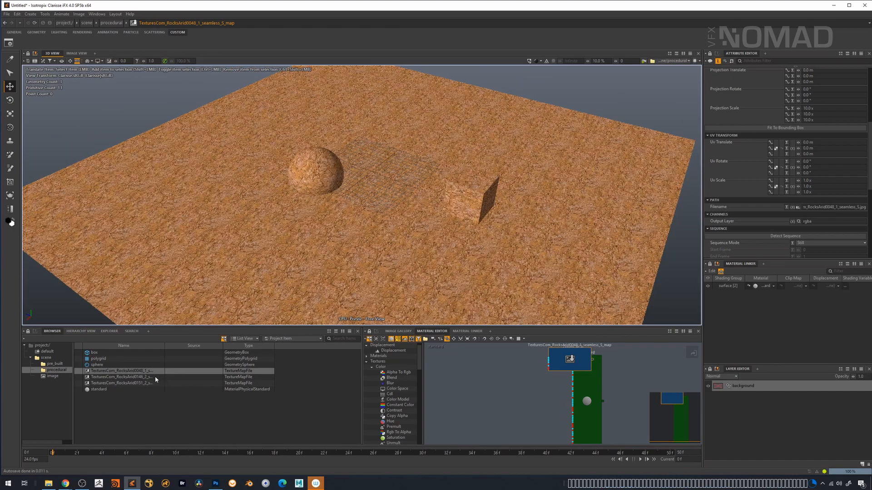
Set the RocksArid0146_2 and RocksArid0151_2 maps together to Cubic projection with the object space set to World.
{"action": "left_click", "coordinate": [159, 377]}
{"action": "left_click", "coordinate": [161, 384], "text": "shift"}
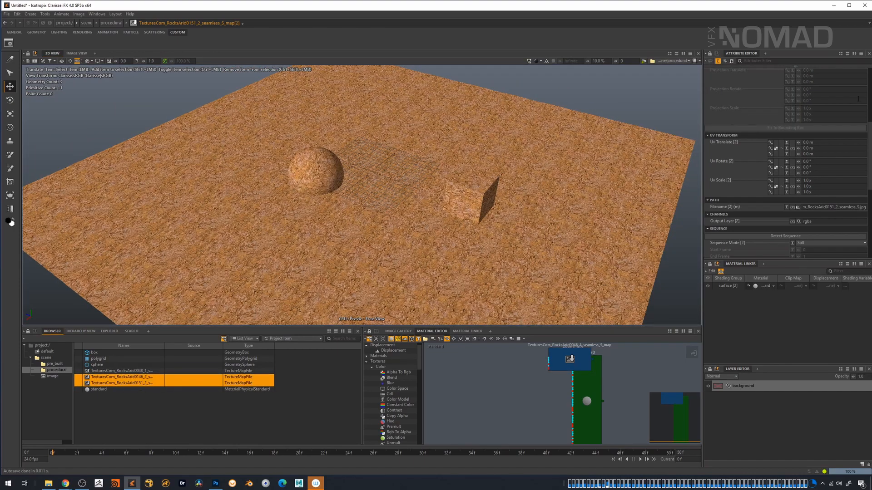
{"action": "scroll", "coordinate": [870, 94], "scroll_direction": "up", "scroll_amount": 5}
{"action": "left_click", "coordinate": [808, 122]}
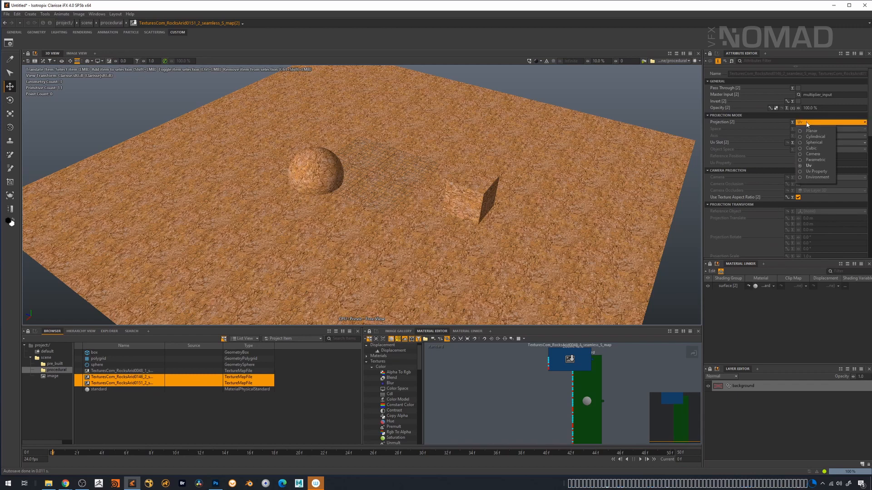
{"action": "left_click", "coordinate": [816, 148]}
{"action": "left_click", "coordinate": [816, 149]}
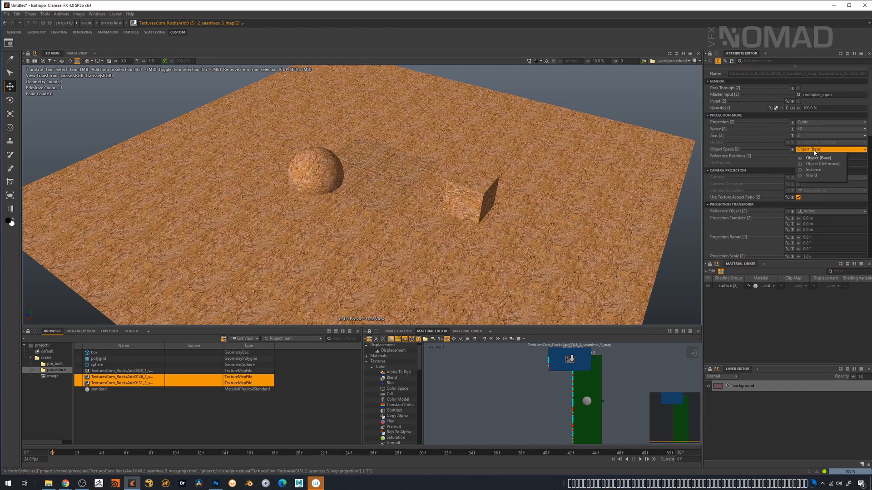
{"action": "left_click", "coordinate": [818, 177]}
Set the Projection Scale of the two selected rock maps to 10 on all three axes.
{"action": "scroll", "coordinate": [844, 140], "scroll_direction": "down", "scroll_amount": 6}
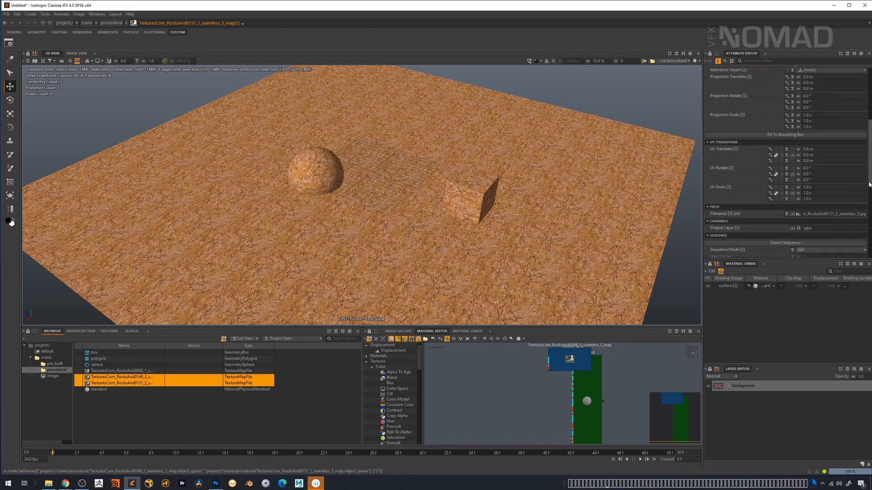
{"action": "left_click", "coordinate": [816, 116]}
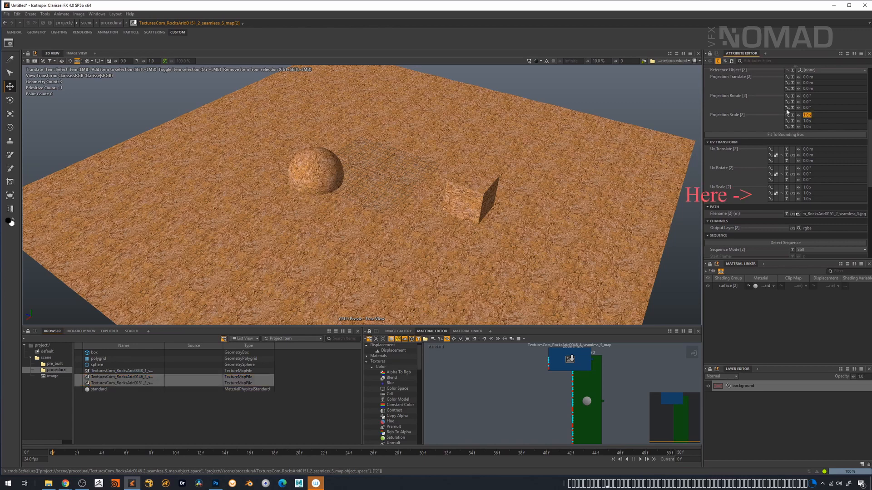
{"action": "type", "text": "10"}
{"action": "key", "text": "Tab"}
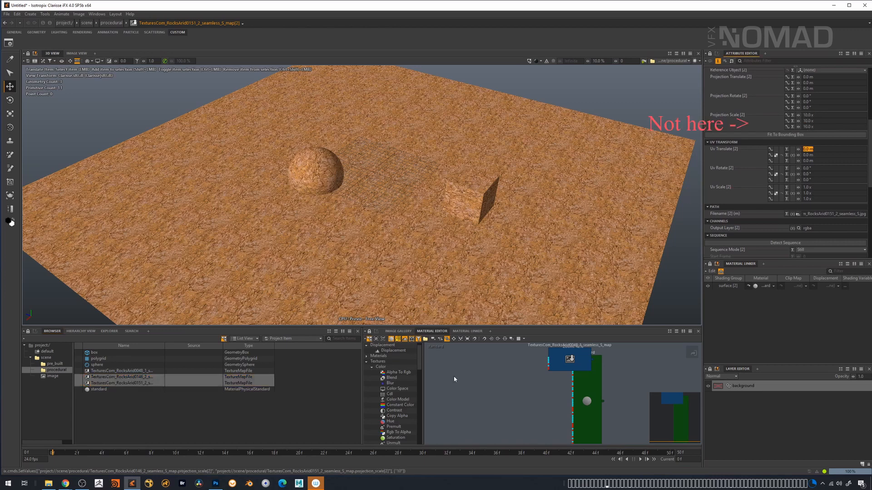
Move the RocksArid0048_1 node away from the standard material and add the RocksArid0146_2 map to the node graph below it.
{"action": "left_click_drag", "start_coordinate": [570, 358], "coordinate": [469, 370]}
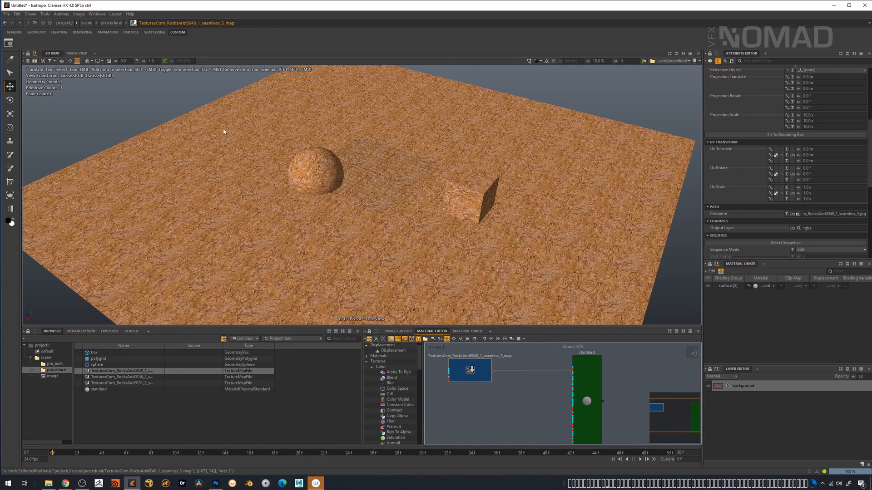
{"action": "left_click", "coordinate": [243, 402]}
{"action": "left_click_drag", "start_coordinate": [142, 378], "coordinate": [482, 401]}
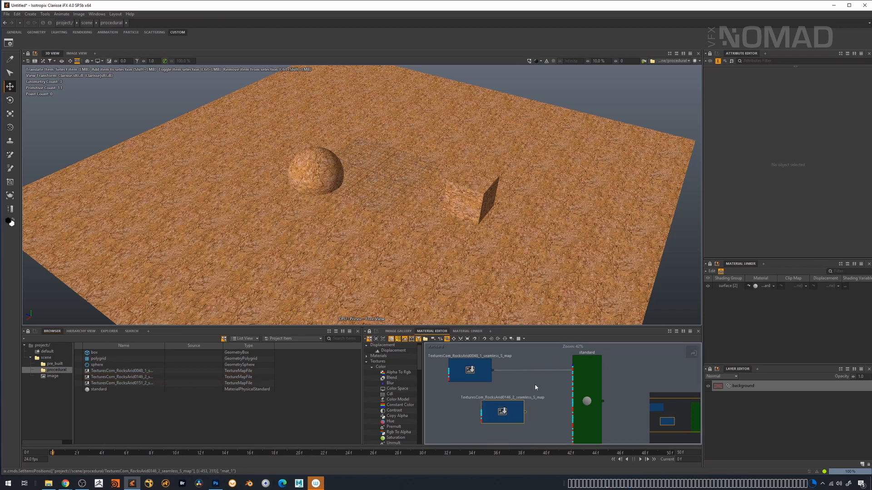
Create a Blend texture node and insert it into the connection between the RocksArid0048_1 map and the standard material.
{"action": "right_click", "coordinate": [539, 387]}
{"action": "type", "text": "blwe"}
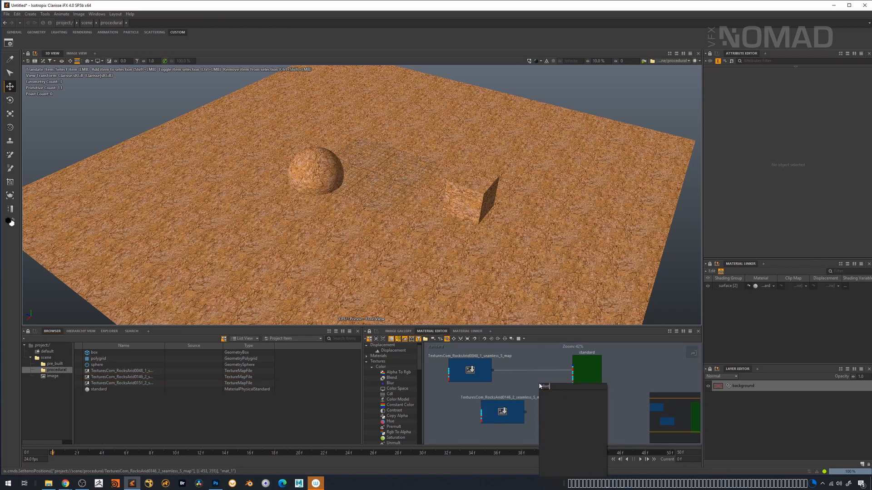
{"action": "key", "text": "BackSpace"}
{"action": "type", "text": "end"}
{"action": "key", "text": "Down"}
{"action": "key", "text": "Return"}
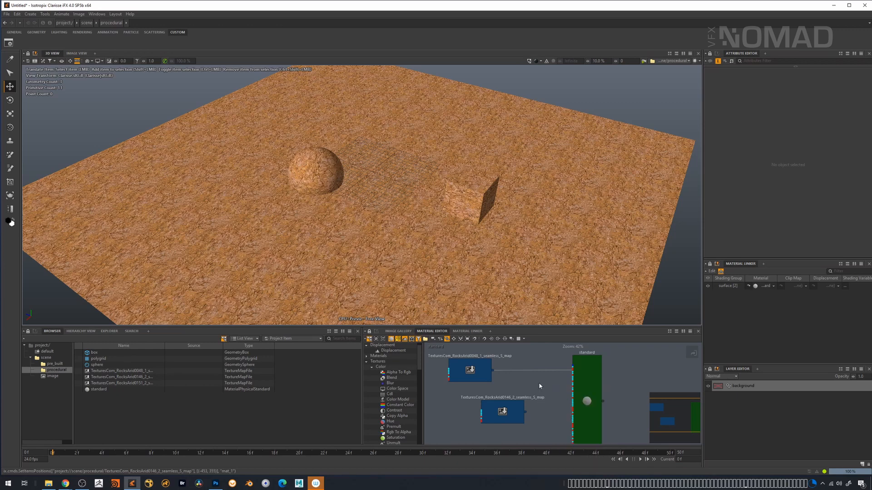
{"action": "left_click_drag", "start_coordinate": [547, 391], "coordinate": [537, 372]}
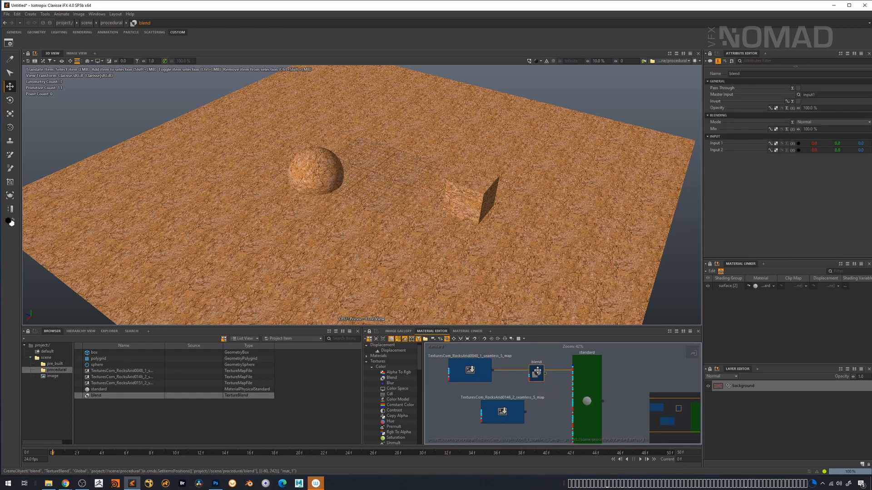
Connect the RocksArid0146_2 map to the blend's Input 2 and spread the map, blend and material nodes apart.
{"action": "scroll", "coordinate": [541, 375], "scroll_direction": "up", "scroll_amount": 2}
{"action": "scroll", "coordinate": [540, 402], "scroll_direction": "up", "scroll_amount": 1}
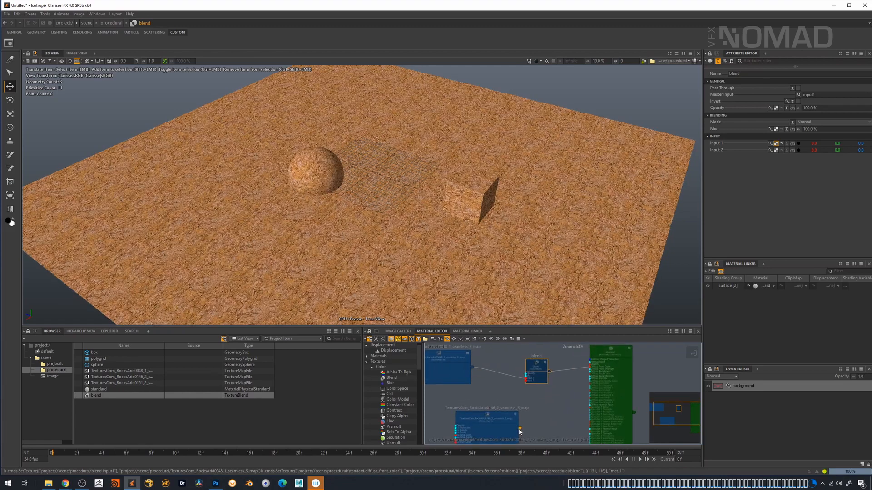
{"action": "left_click_drag", "start_coordinate": [518, 429], "coordinate": [526, 381]}
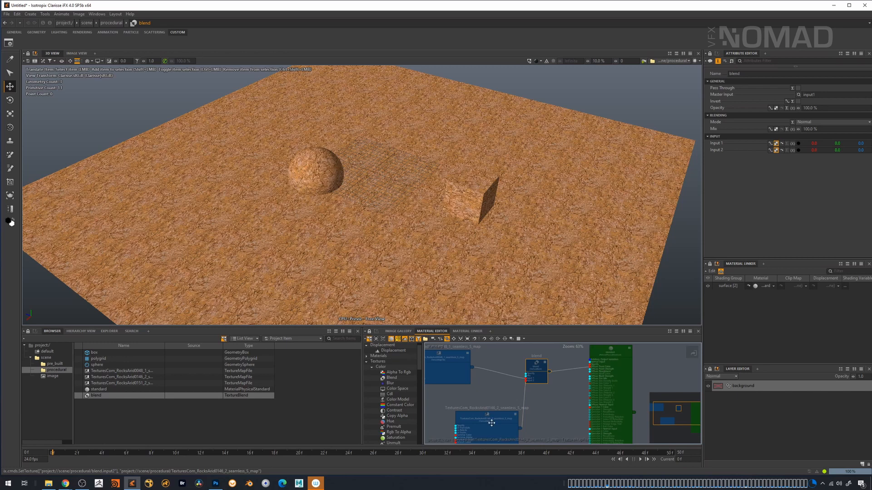
{"action": "left_click_drag", "start_coordinate": [491, 423], "coordinate": [448, 424]}
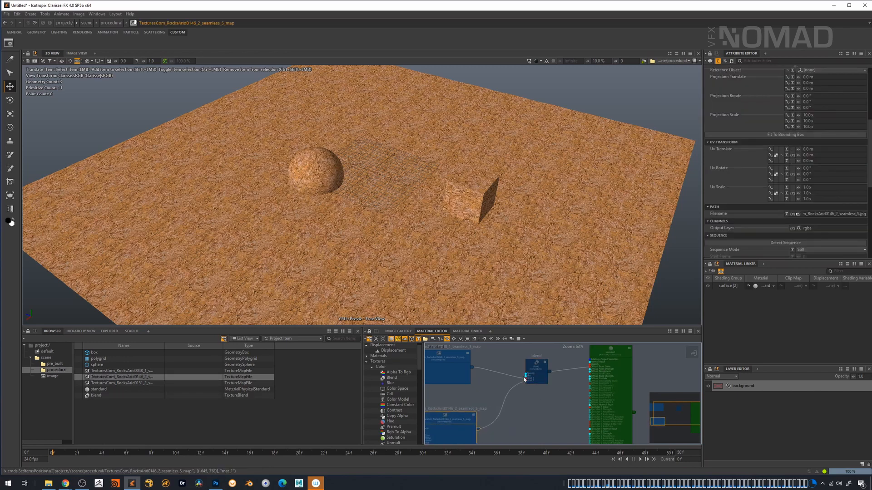
{"action": "scroll", "coordinate": [525, 384], "scroll_direction": "up", "scroll_amount": 3}
{"action": "scroll", "coordinate": [527, 377], "scroll_direction": "down", "scroll_amount": 5}
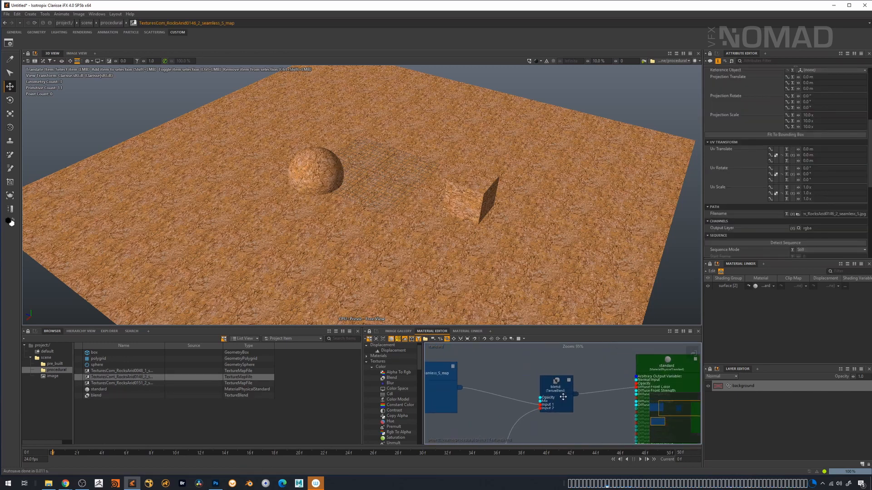
{"action": "middle_click_drag", "start_coordinate": [541, 376], "coordinate": [518, 373]}
{"action": "left_click_drag", "start_coordinate": [581, 377], "coordinate": [640, 381]}
{"action": "left_click_drag", "start_coordinate": [525, 385], "coordinate": [564, 385]}
{"action": "middle_click_drag", "start_coordinate": [547, 370], "coordinate": [563, 405]}
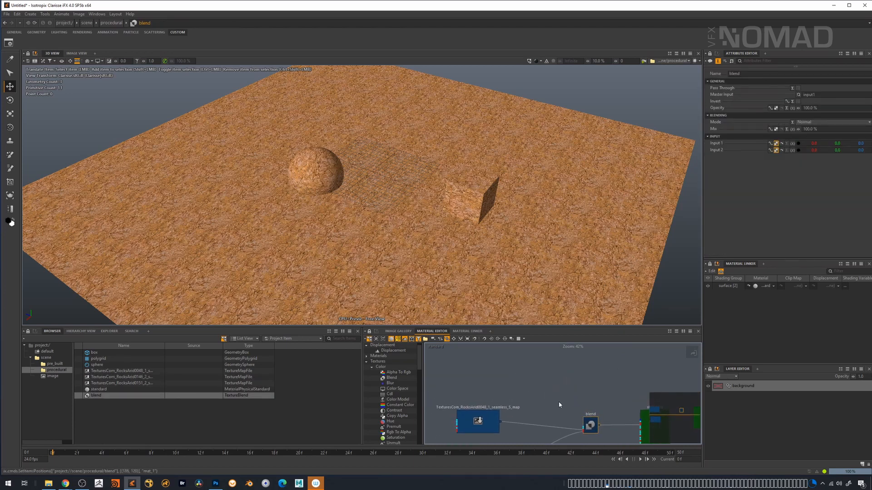
Add a Perlin Noise texture node above the rock map nodes in the graph.
{"action": "left_click", "coordinate": [521, 361]}
{"action": "key", "text": "Tab"}
{"action": "type", "text": "noise"}
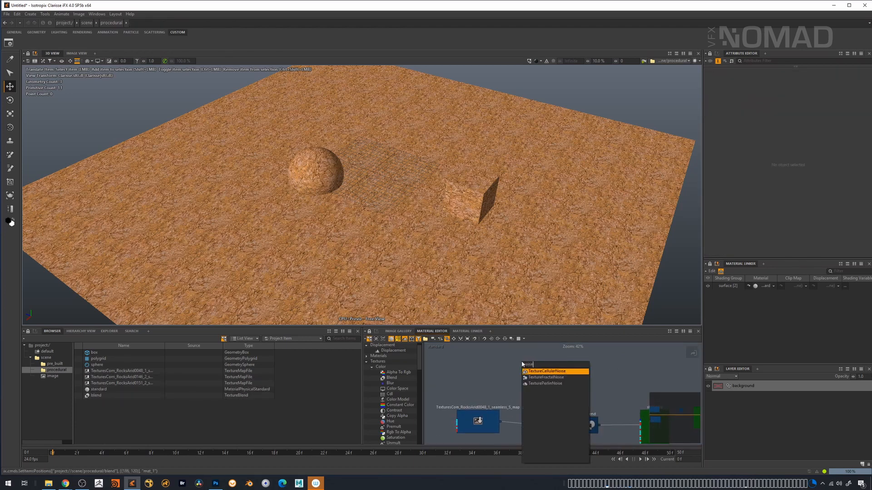
{"action": "key", "text": "Down"}
{"action": "key", "text": "Down"}
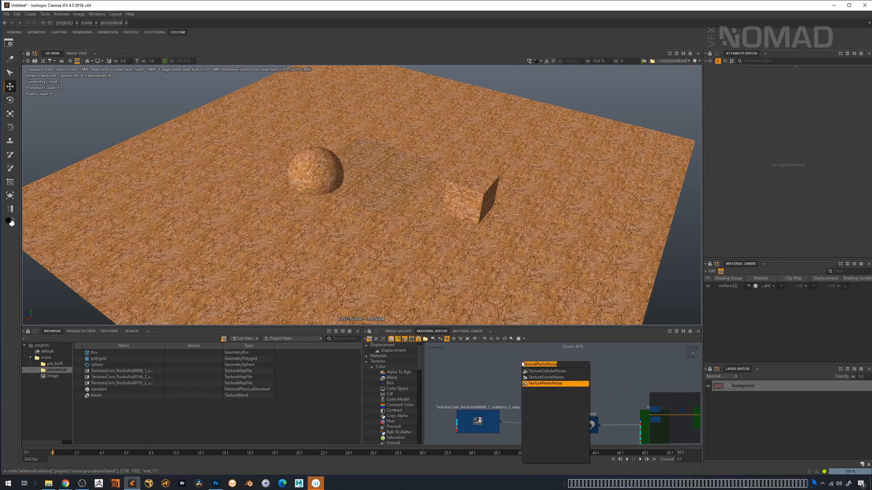
{"action": "key", "text": "Return"}
Set the Perlin noise projection to Cubic with the object space set to World.
{"action": "middle_click_drag", "start_coordinate": [577, 388], "coordinate": [493, 377]}
{"action": "scroll", "coordinate": [523, 375], "scroll_direction": "up", "scroll_amount": 2}
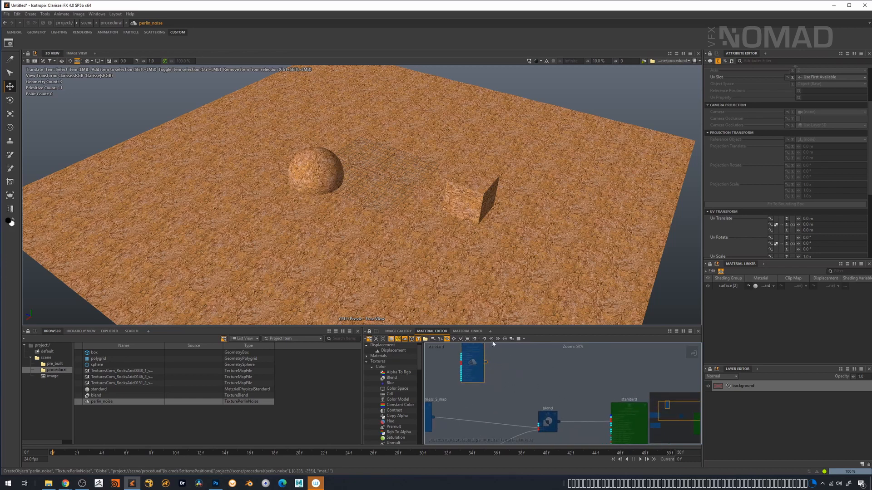
{"action": "scroll", "coordinate": [840, 104], "scroll_direction": "up", "scroll_amount": 3}
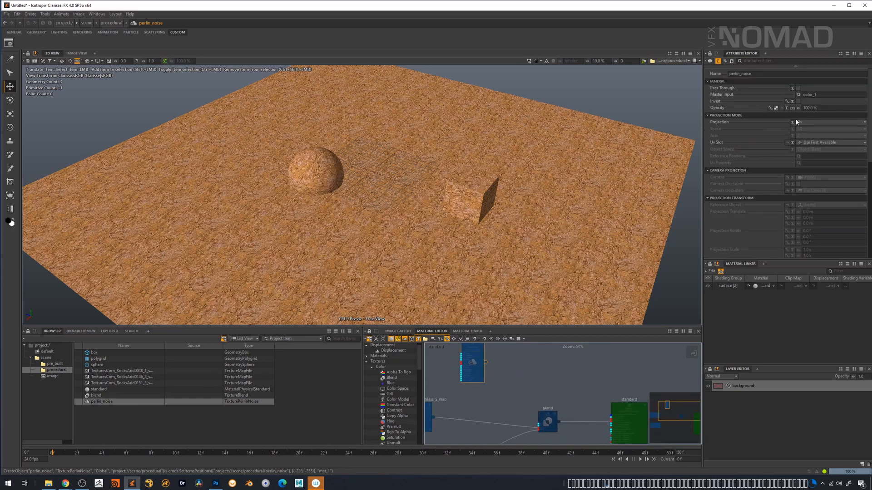
{"action": "left_click", "coordinate": [831, 122]}
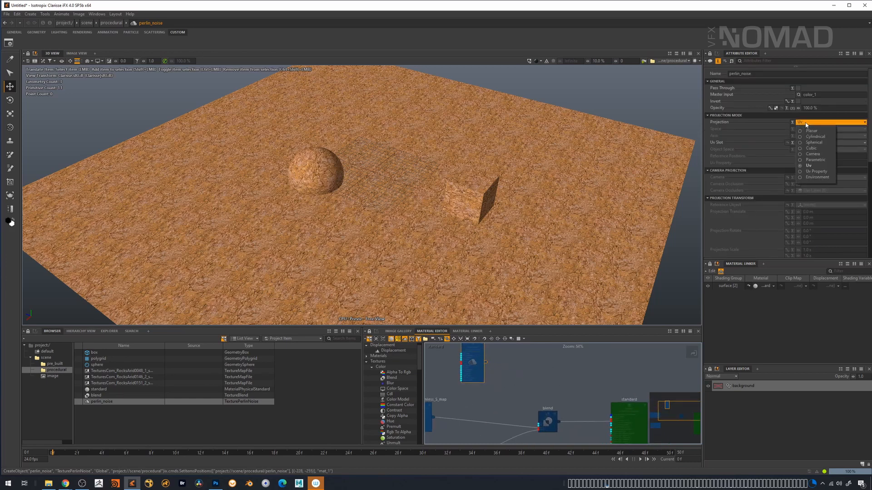
{"action": "left_click", "coordinate": [822, 148]}
{"action": "left_click", "coordinate": [817, 149]}
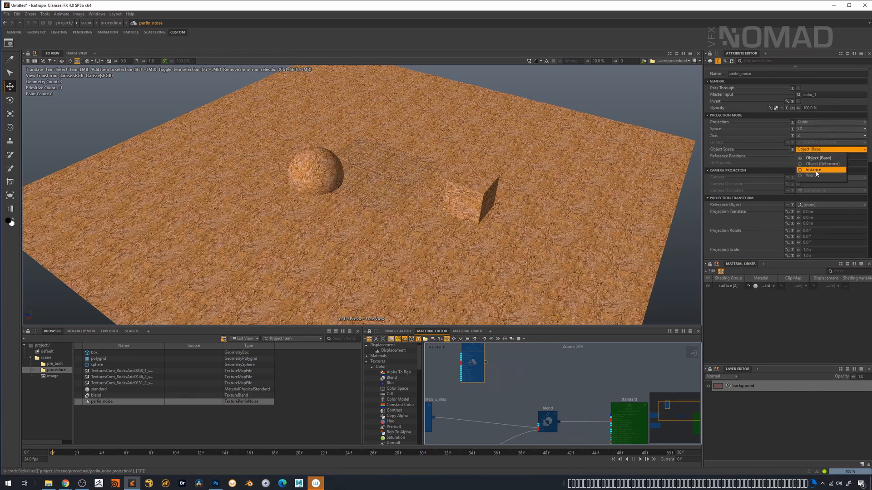
{"action": "left_click", "coordinate": [816, 175]}
{"action": "scroll", "coordinate": [830, 199], "scroll_direction": "down", "scroll_amount": 3}
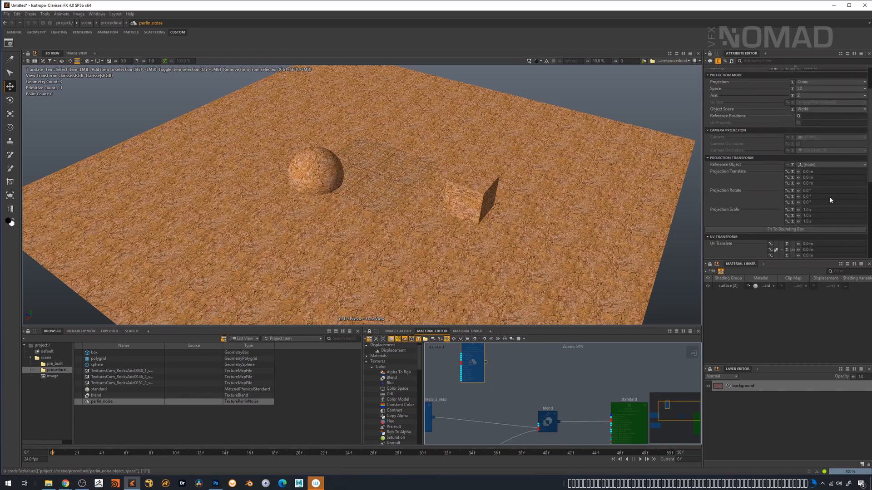
Connect the Perlin noise output to the blend node's Mix input.
{"action": "left_click_drag", "start_coordinate": [485, 362], "coordinate": [539, 428]}
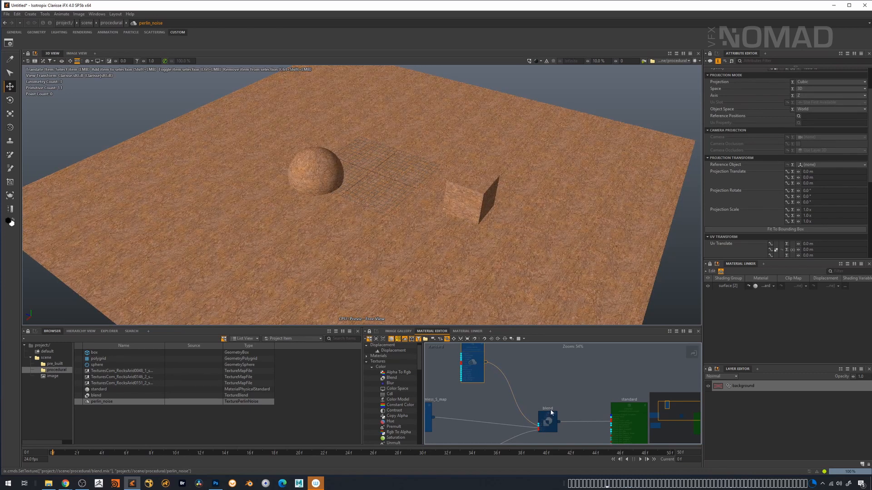
{"action": "middle_click_drag", "start_coordinate": [558, 374], "coordinate": [572, 368]}
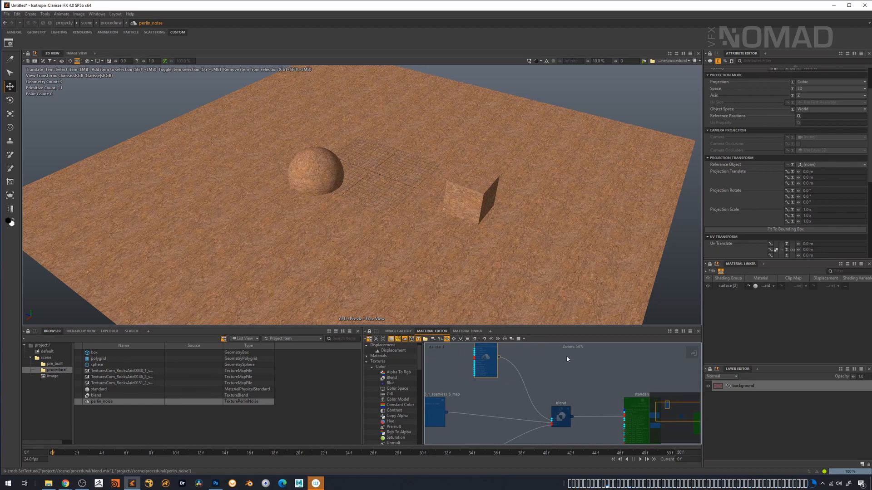
{"action": "scroll", "coordinate": [541, 375], "scroll_direction": "down", "scroll_amount": 3}
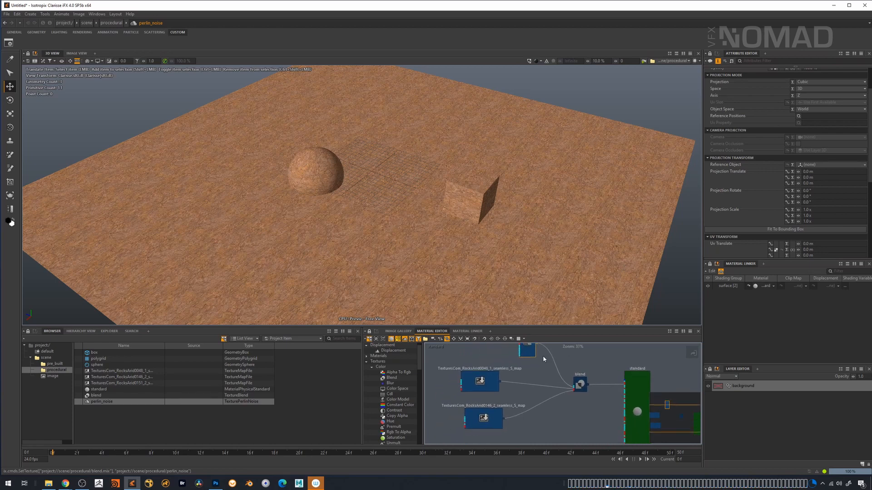
Add a Constant Color texture node and connect it to the blend's Input 2 in place of the RocksArid0146_2 map.
{"action": "left_click", "coordinate": [530, 418]}
{"action": "key", "text": "Tab"}
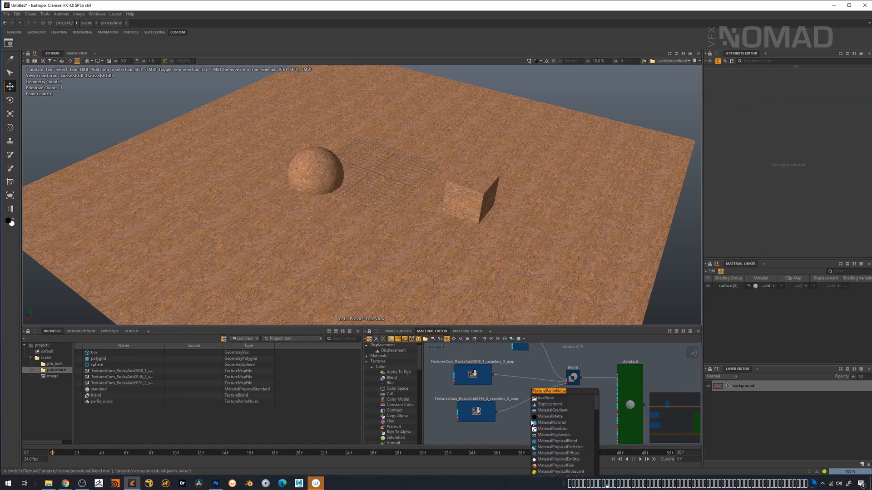
{"action": "type", "text": "con"}
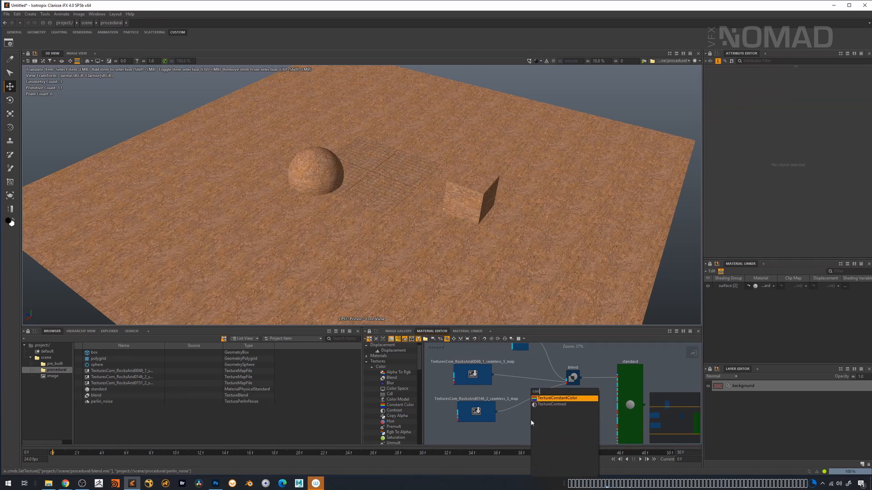
{"action": "key", "text": "Return"}
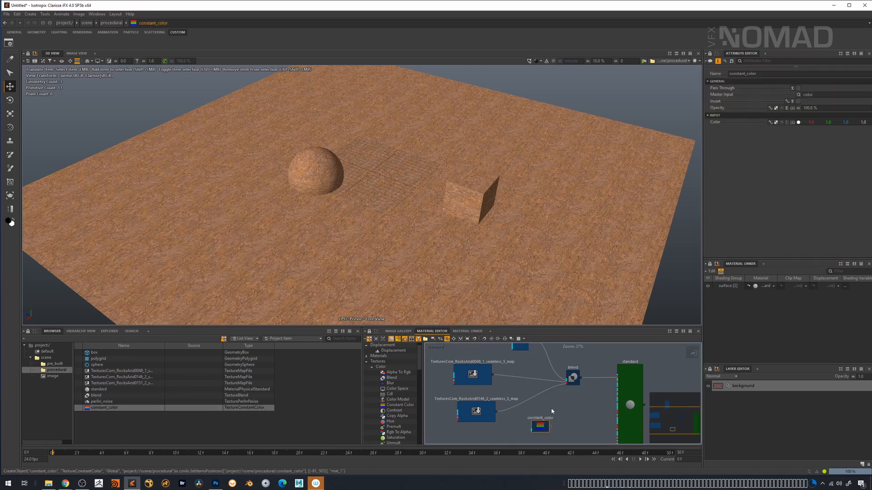
{"action": "left_click_drag", "start_coordinate": [540, 426], "coordinate": [596, 377]}
{"action": "scroll", "coordinate": [543, 390], "scroll_direction": "up", "scroll_amount": 4}
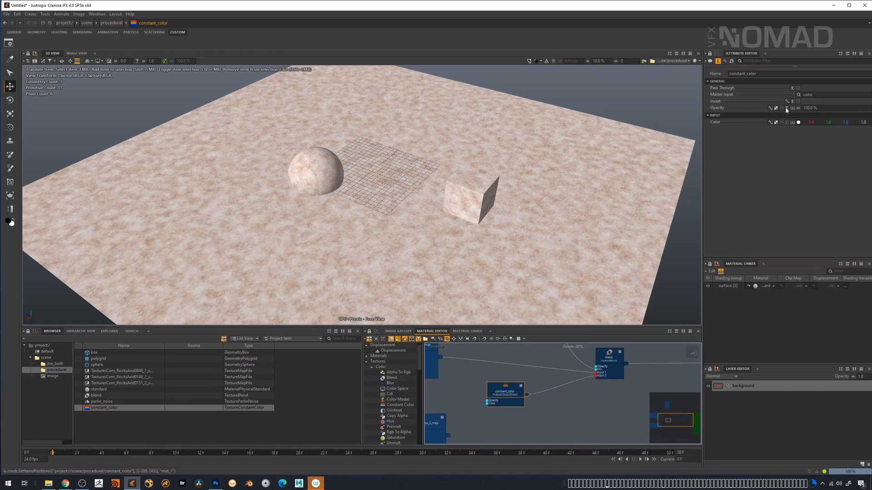
Set the constant color to the magenta swatch and check the blend on the ground and objects.
{"action": "left_click", "coordinate": [798, 123]}
{"action": "left_click", "coordinate": [518, 289]}
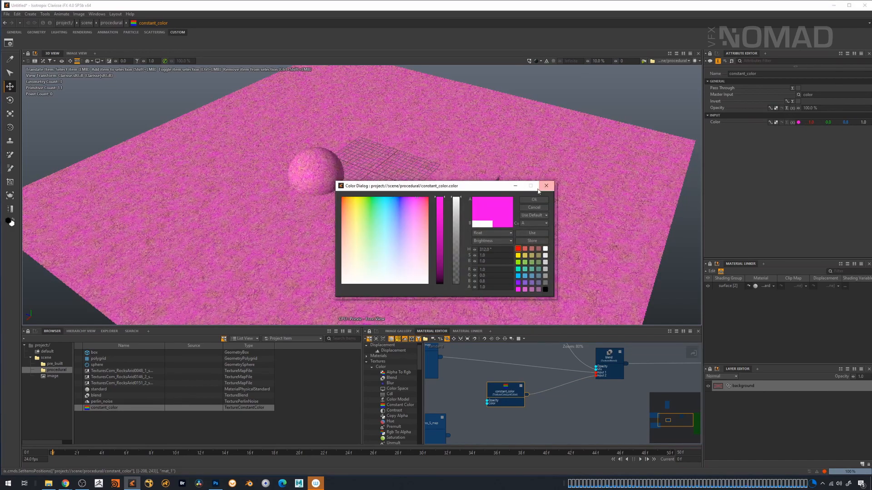
{"action": "left_click", "coordinate": [539, 199]}
{"action": "right_click_drag", "start_coordinate": [560, 222], "coordinate": [541, 229], "text": "alt"}
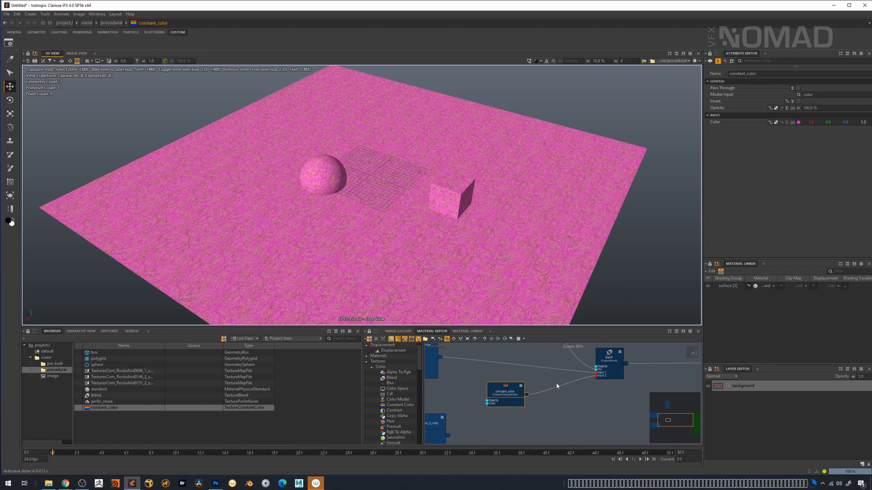
Set the Perlin noise octaves to 1.
{"action": "middle_click_drag", "start_coordinate": [529, 365], "coordinate": [545, 421]}
{"action": "middle_click_drag", "start_coordinate": [546, 385], "coordinate": [554, 434]}
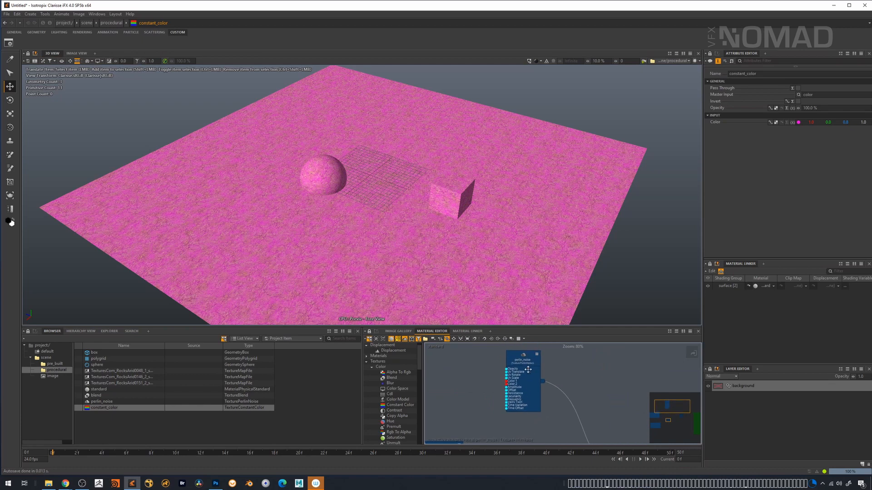
{"action": "left_click", "coordinate": [526, 356]}
{"action": "scroll", "coordinate": [859, 248], "scroll_direction": "down", "scroll_amount": 5}
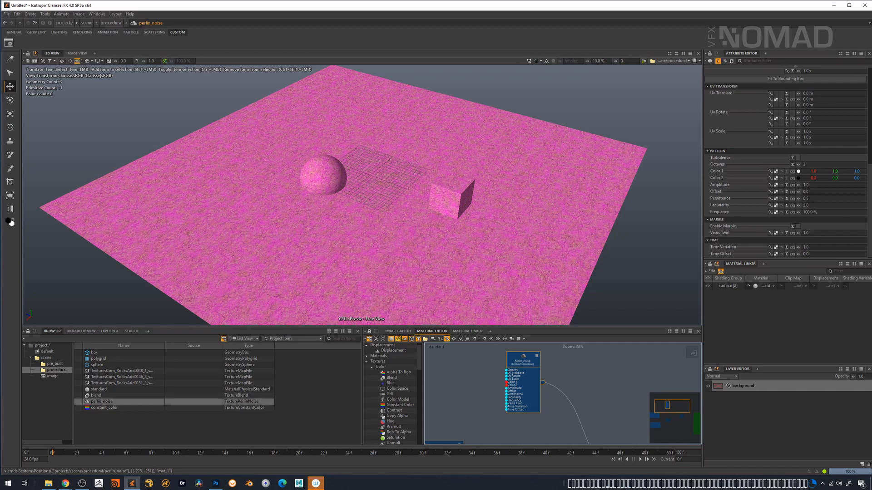
{"action": "type", "text": "1"}
{"action": "key", "text": "Tab"}
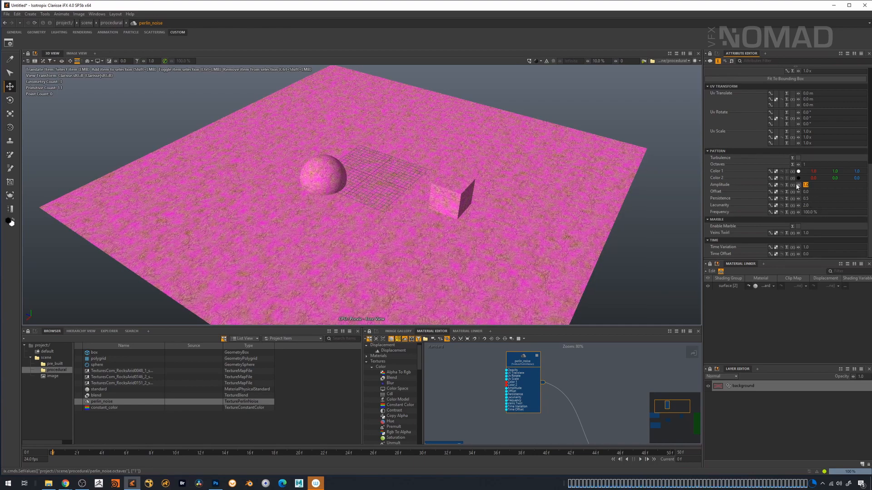
Try a Perlin noise amplitude of 3.1, undo it, and set the persistence to 0.63 and the lacunarity to 1.87.
{"action": "type", "text": "3.1"}
{"action": "key", "text": "Return"}
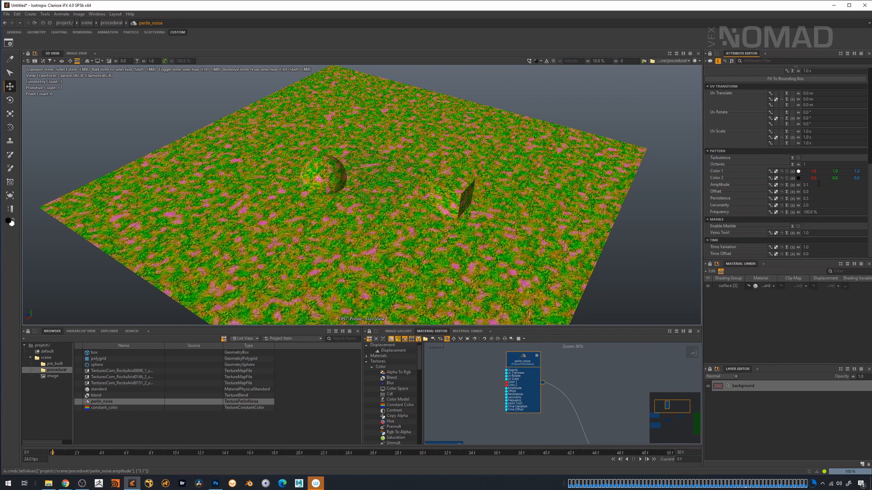
{"action": "key", "text": "ctrl+z"}
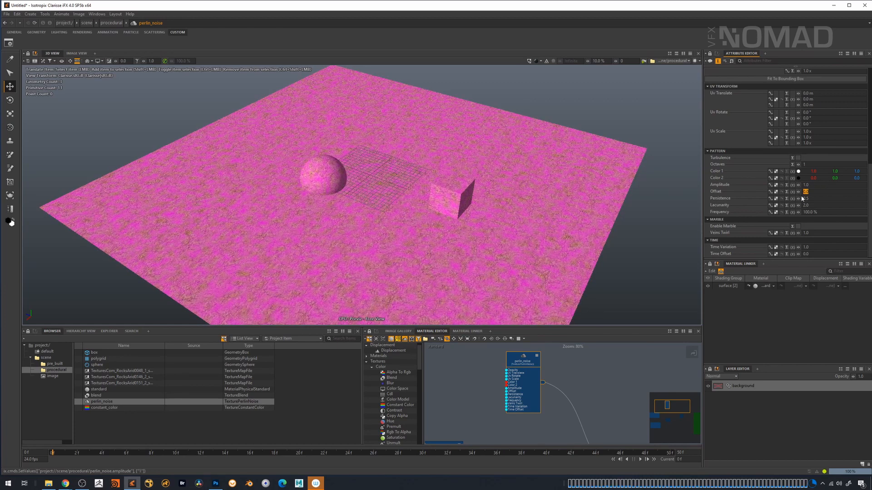
{"action": "left_click_drag", "start_coordinate": [799, 200], "coordinate": [802, 217]}
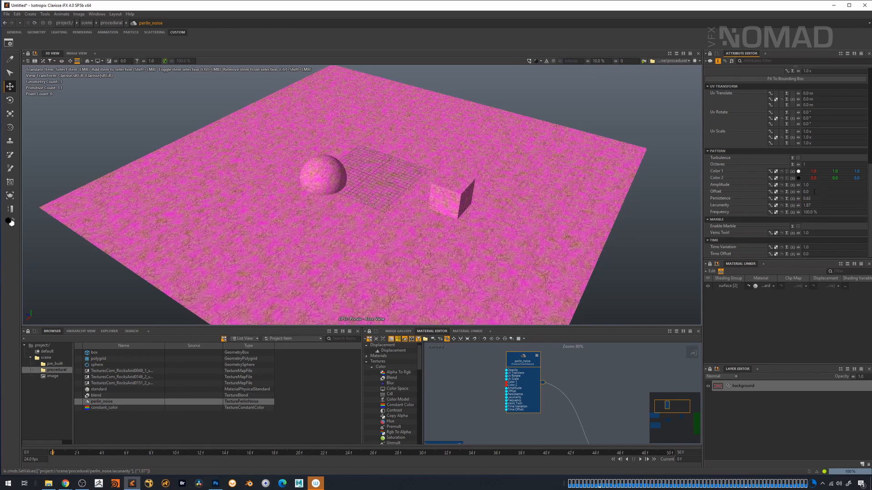
Add a Remap texture node and insert it between the Perlin noise output and the blend's Mix input.
{"action": "left_click", "coordinate": [596, 378]}
{"action": "key", "text": "Tab"}
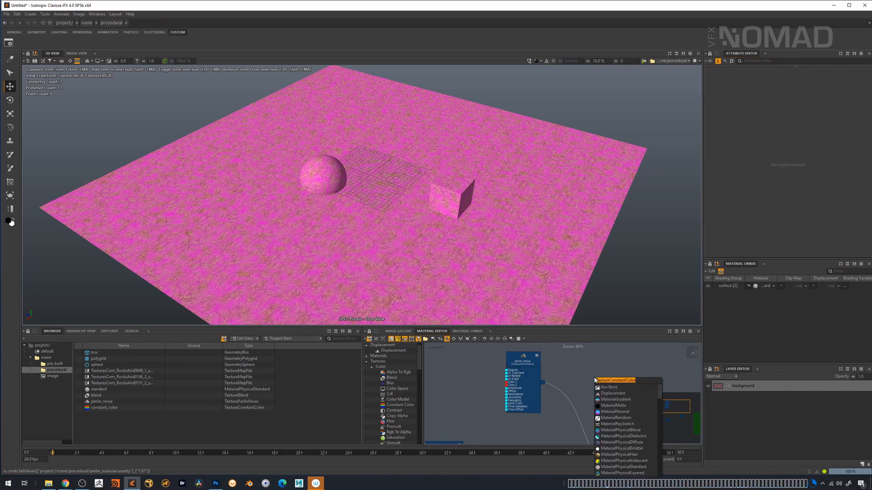
{"action": "left_click", "coordinate": [452, 372]}
{"action": "left_click_drag", "start_coordinate": [419, 365], "coordinate": [422, 422]}
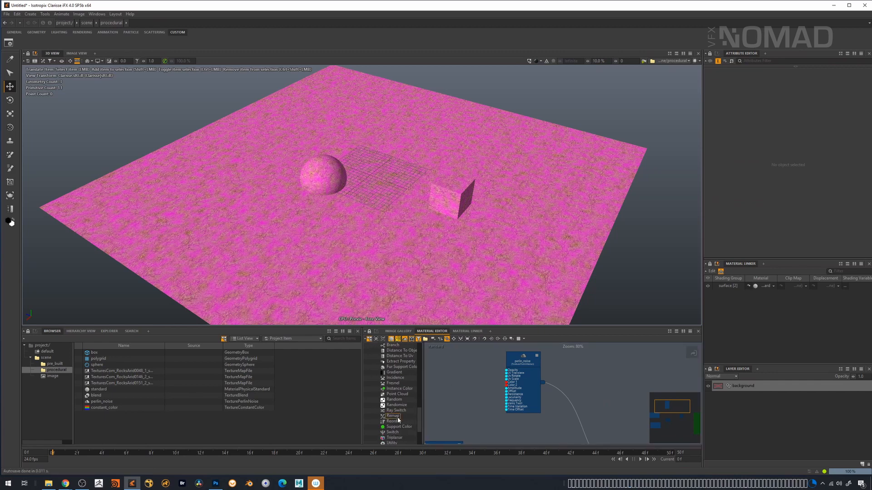
{"action": "left_click_drag", "start_coordinate": [576, 366], "coordinate": [578, 420]}
Steepen the Remap output curve, placing its lower point at about input 0.24 and its upper point at about input 0.69.
{"action": "left_click_drag", "start_coordinate": [786, 206], "coordinate": [803, 200]}
{"action": "left_click_drag", "start_coordinate": [845, 150], "coordinate": [830, 148]}
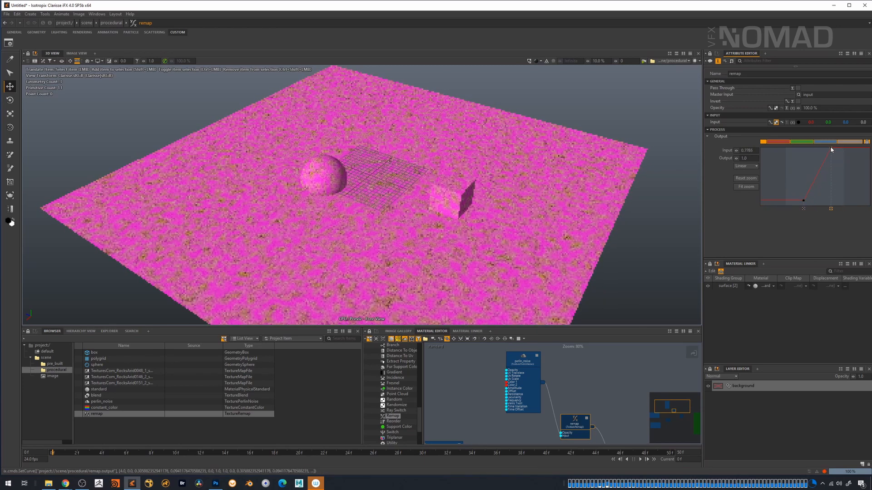
{"action": "left_click_drag", "start_coordinate": [803, 205], "coordinate": [805, 207]}
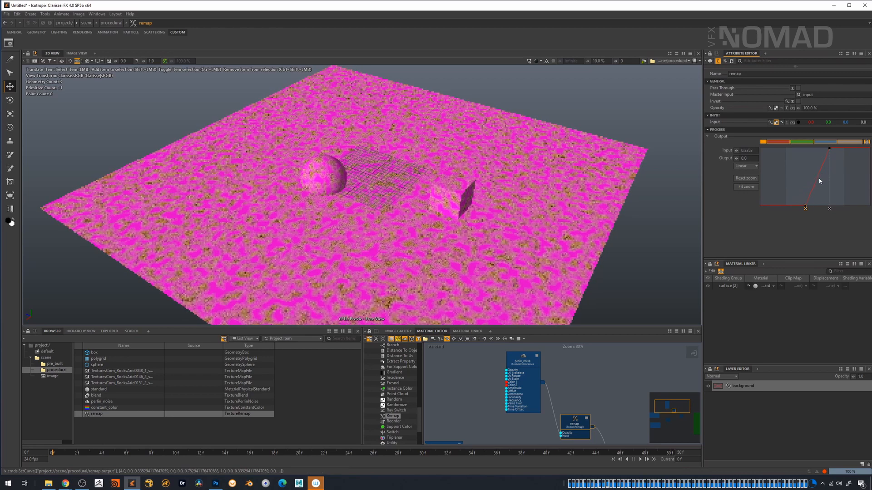
{"action": "left_click_drag", "start_coordinate": [829, 151], "coordinate": [825, 149]}
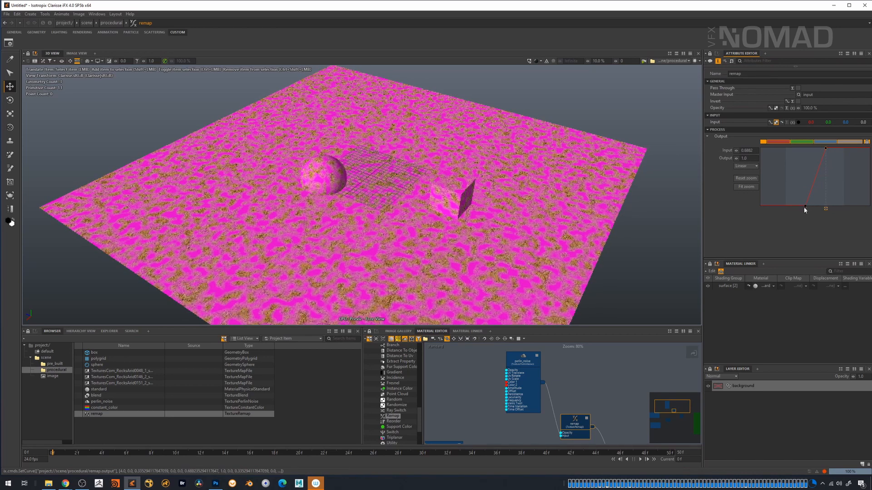
{"action": "left_click_drag", "start_coordinate": [806, 207], "coordinate": [800, 208]}
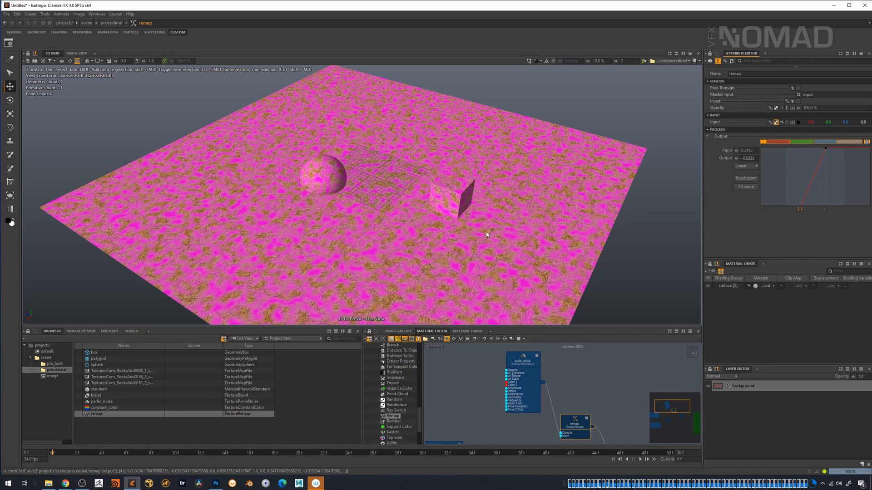
Set the Perlin noise projection scale to 6 on all three axes.
{"action": "scroll", "coordinate": [518, 384], "scroll_direction": "down", "scroll_amount": 4}
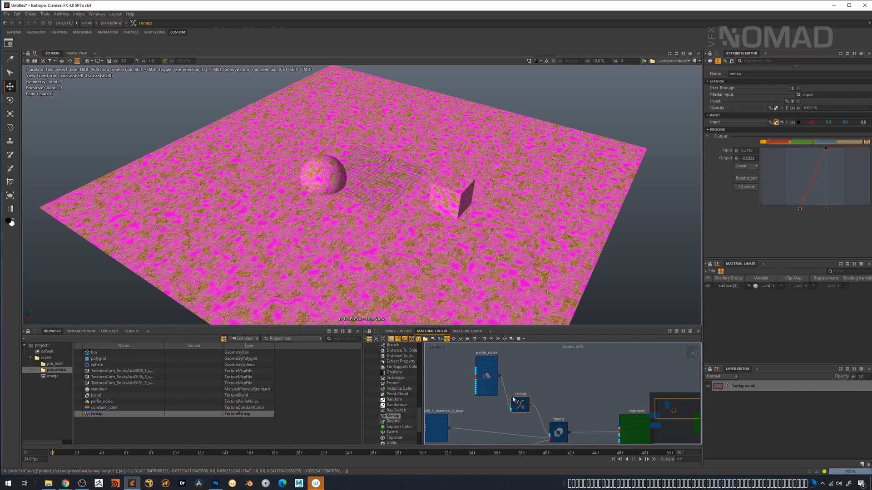
{"action": "left_click", "coordinate": [488, 370]}
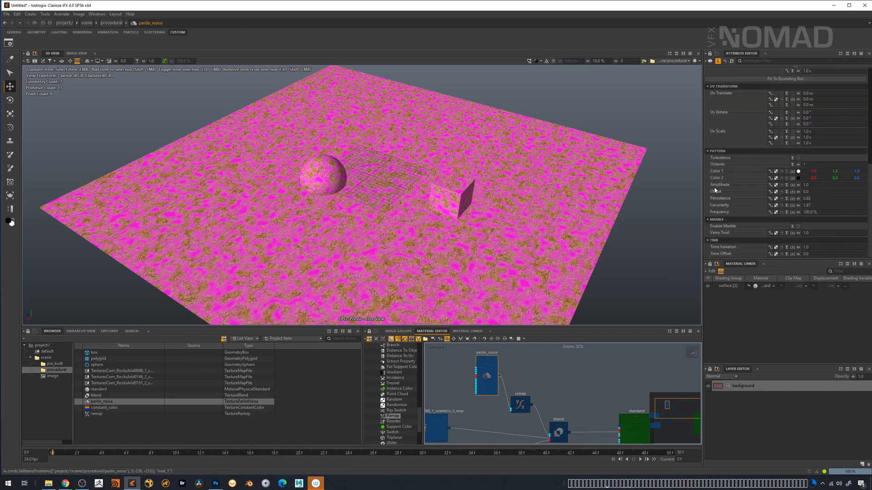
{"action": "scroll", "coordinate": [870, 137], "scroll_direction": "up", "scroll_amount": 5}
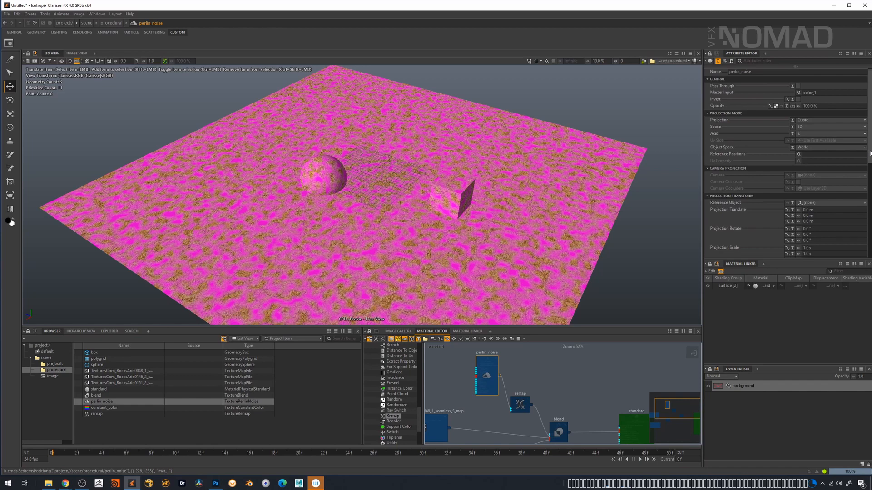
{"action": "scroll", "coordinate": [869, 192], "scroll_direction": "down", "scroll_amount": 5}
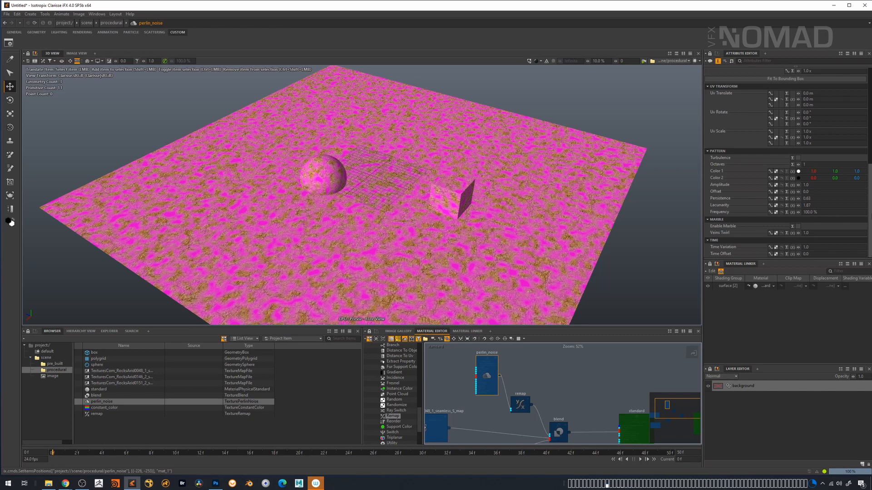
{"action": "scroll", "coordinate": [788, 159], "scroll_direction": "up", "scroll_amount": 6}
{"action": "scroll", "coordinate": [802, 212], "scroll_direction": "down", "scroll_amount": 3}
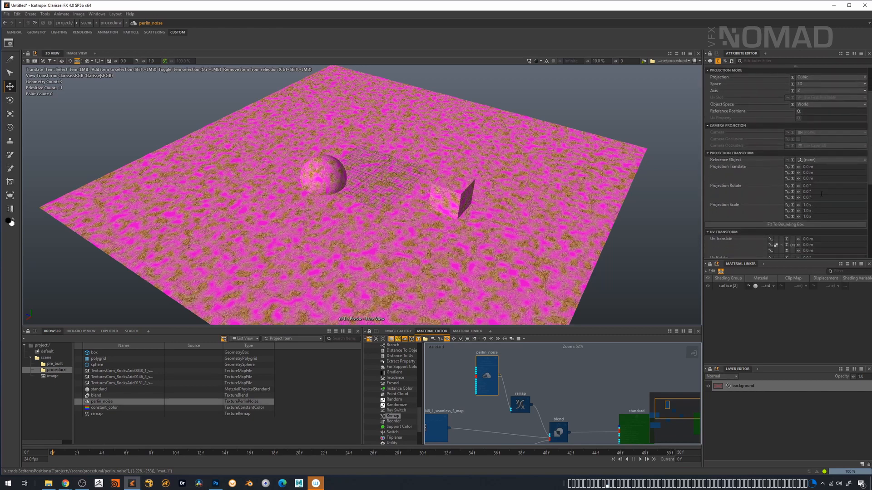
{"action": "left_click_drag", "start_coordinate": [801, 213], "coordinate": [864, 211]}
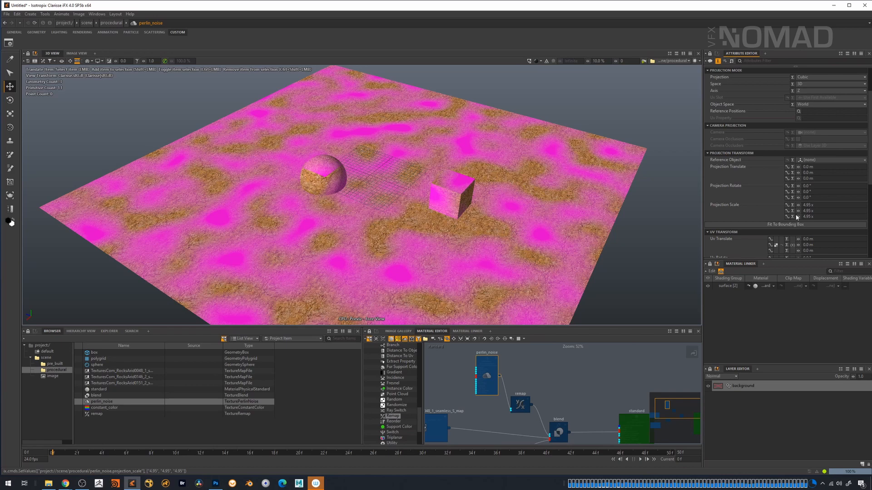
{"action": "left_click_drag", "start_coordinate": [813, 205], "coordinate": [797, 204]}
{"action": "type", "text": "6"}
{"action": "key", "text": "Tab"}
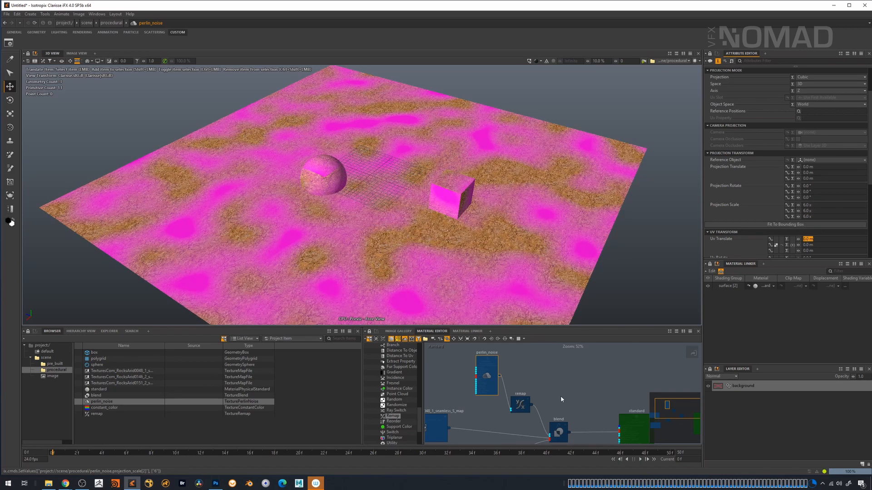
Connect the RocksArid0146_2 map back to the blend's Input 2 and move the constant color node aside.
{"action": "middle_click_drag", "start_coordinate": [560, 398], "coordinate": [573, 366]}
{"action": "scroll", "coordinate": [536, 374], "scroll_direction": "down", "scroll_amount": 2}
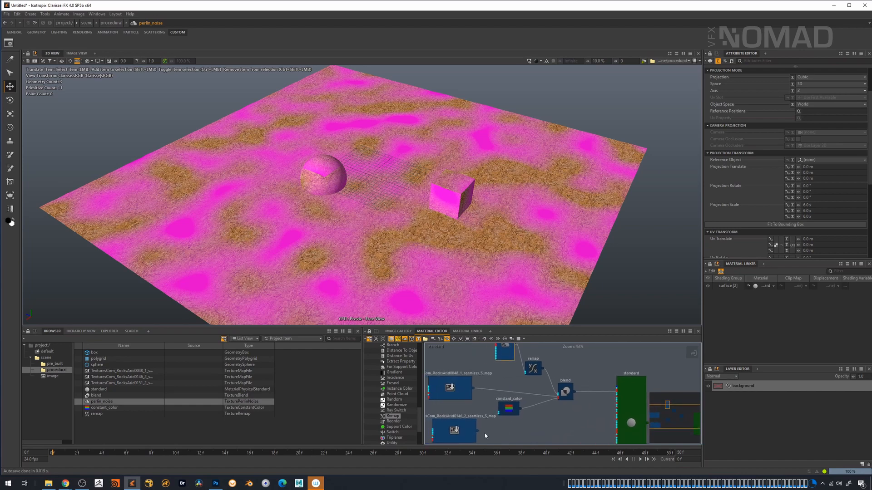
{"action": "left_click_drag", "start_coordinate": [477, 434], "coordinate": [558, 403]}
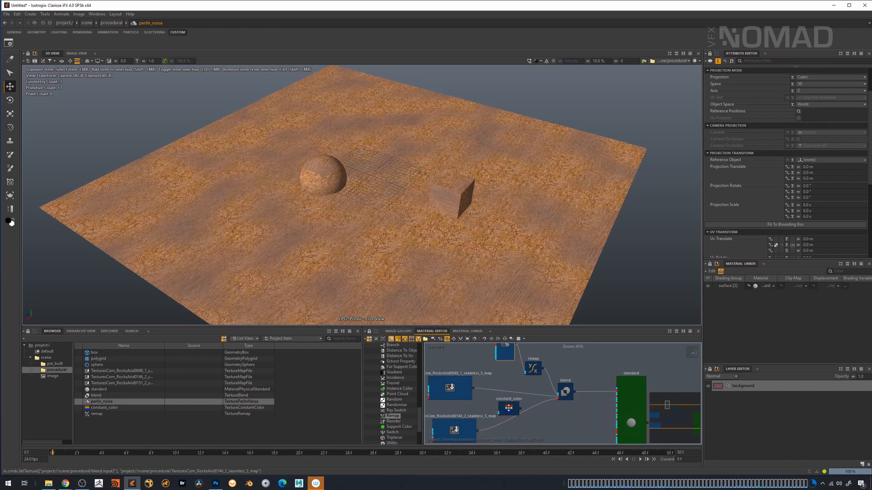
{"action": "left_click_drag", "start_coordinate": [508, 407], "coordinate": [527, 427]}
Replace the RocksArid0146_2 map's image file with TexturesCom_RocksArid0141_2_seamless_S.jpg.
{"action": "left_click", "coordinate": [471, 415]}
{"action": "scroll", "coordinate": [868, 114], "scroll_direction": "down", "scroll_amount": 5}
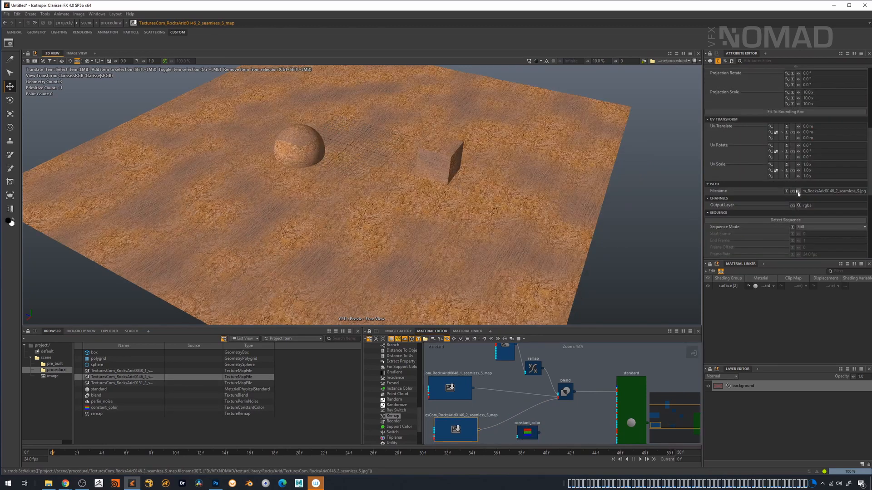
{"action": "left_click", "coordinate": [797, 191]}
{"action": "left_click", "coordinate": [439, 186]}
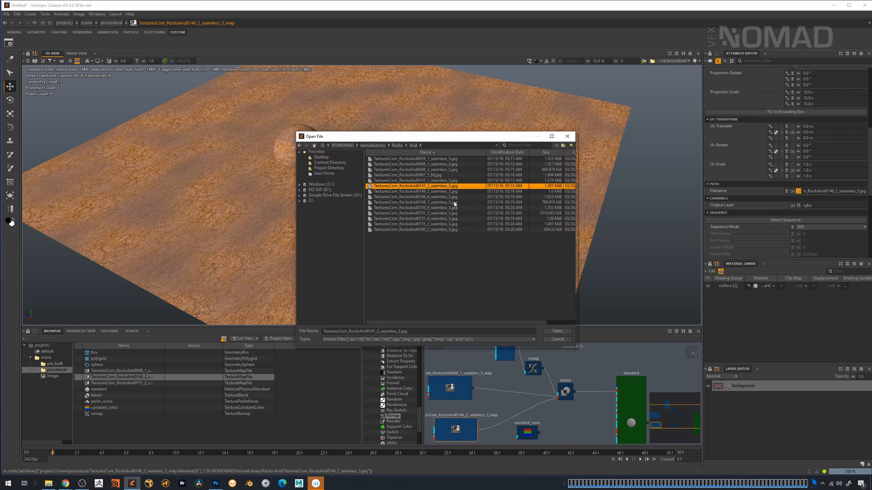
{"action": "left_click", "coordinate": [556, 331]}
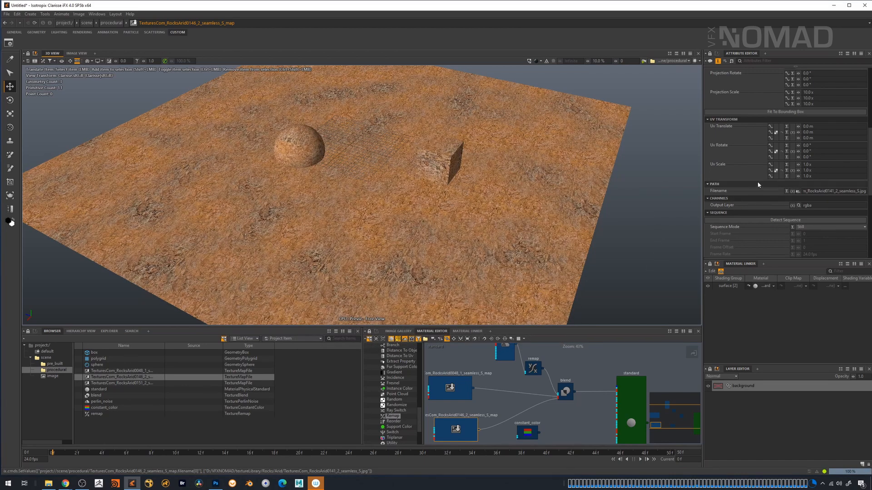
Examine the noise-blended rock textures on the ground plane, sphere and box from different angles.
{"action": "middle_click_drag", "start_coordinate": [400, 229], "coordinate": [433, 248], "text": "alt"}
{"action": "scroll", "coordinate": [434, 249], "scroll_direction": "down", "scroll_amount": 3}
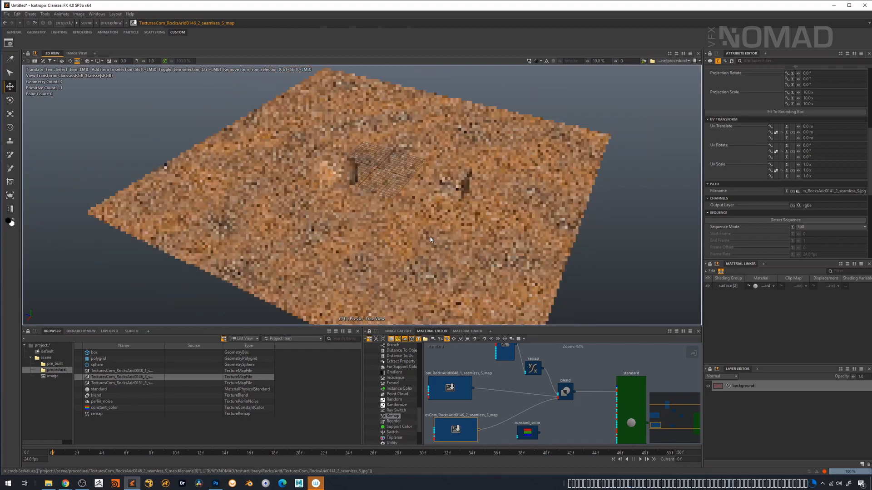
{"action": "left_click_drag", "start_coordinate": [450, 259], "coordinate": [494, 266], "text": "alt"}
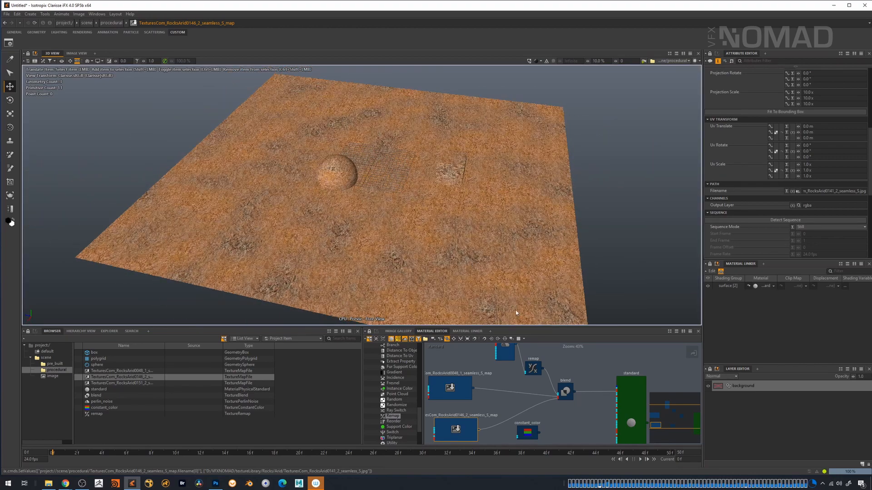
{"action": "scroll", "coordinate": [534, 363], "scroll_direction": "down", "scroll_amount": 1}
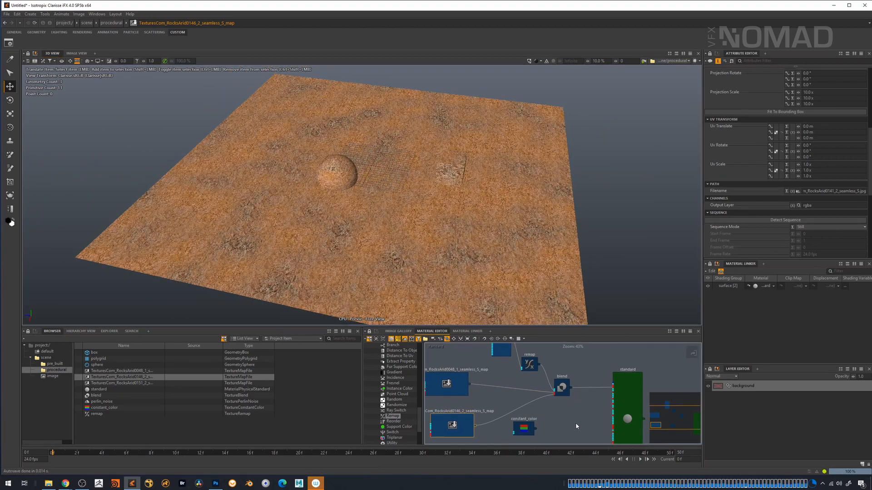
{"action": "scroll", "coordinate": [547, 401], "scroll_direction": "down", "scroll_amount": 1}
{"action": "middle_click_drag", "start_coordinate": [548, 400], "coordinate": [558, 397], "text": "alt"}
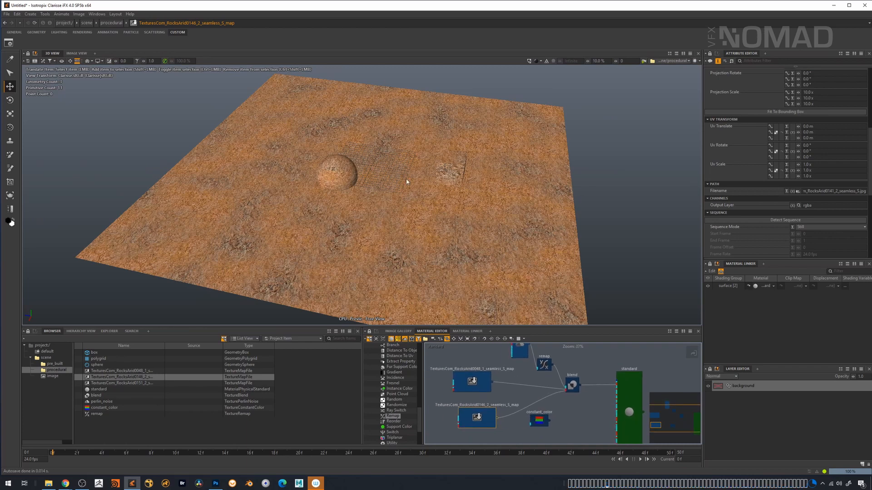
{"action": "left_click_drag", "start_coordinate": [381, 163], "coordinate": [440, 236], "text": "alt"}
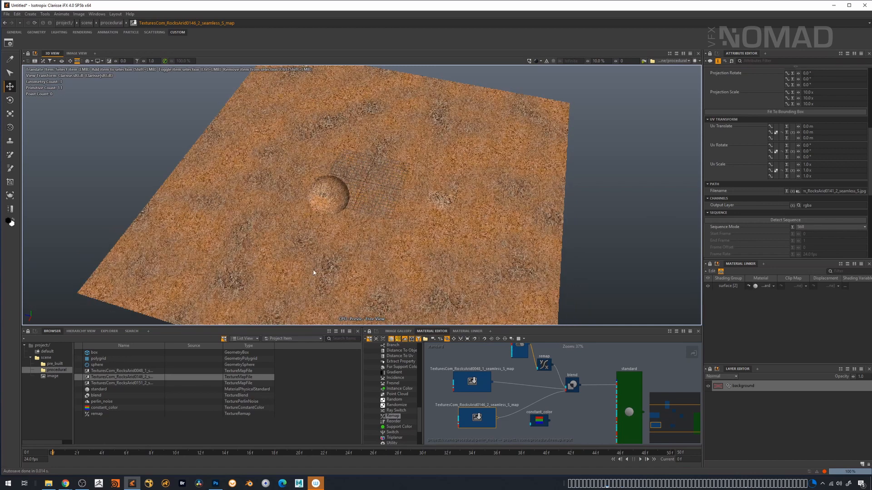
{"action": "scroll", "coordinate": [621, 373], "scroll_direction": "down", "scroll_amount": 5}
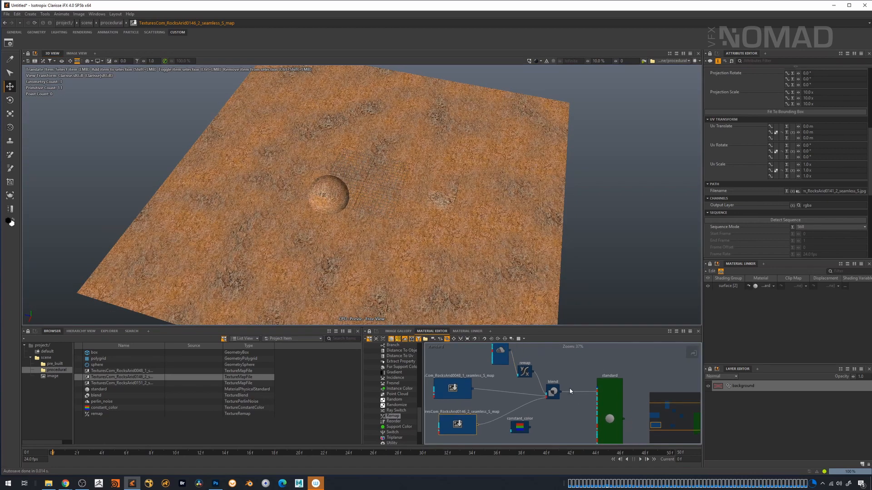
Make room in the node graph and duplicate the Perlin noise, Remap and blend nodes.
{"action": "left_click_drag", "start_coordinate": [543, 378], "coordinate": [667, 382]}
{"action": "left_click_drag", "start_coordinate": [487, 402], "coordinate": [532, 433]}
{"action": "left_click_drag", "start_coordinate": [493, 362], "coordinate": [485, 352]}
{"action": "key", "text": "ctrl+c"}
{"action": "key", "text": "ctrl+v"}
Connect the original blend's output to Input 1 of the duplicated blend node.
{"action": "middle_click_drag", "start_coordinate": [630, 380], "coordinate": [599, 394]}
{"action": "scroll", "coordinate": [559, 368], "scroll_direction": "up", "scroll_amount": 2}
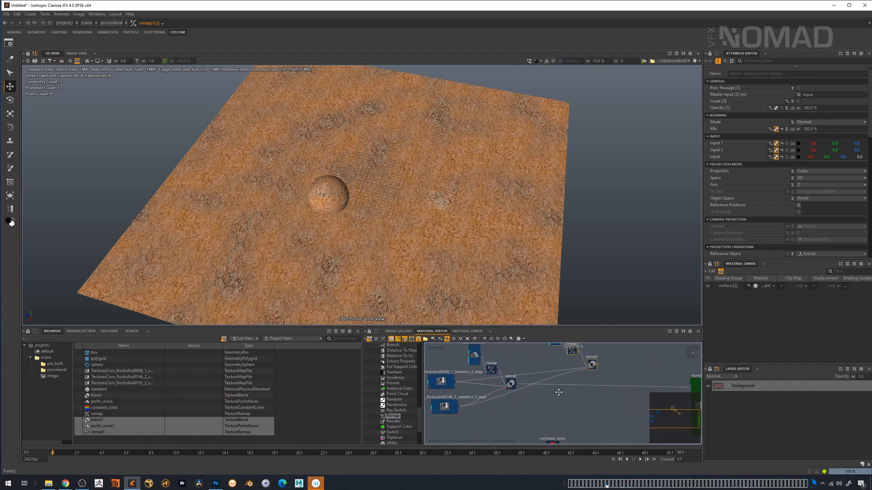
{"action": "scroll", "coordinate": [559, 390], "scroll_direction": "up", "scroll_amount": 2}
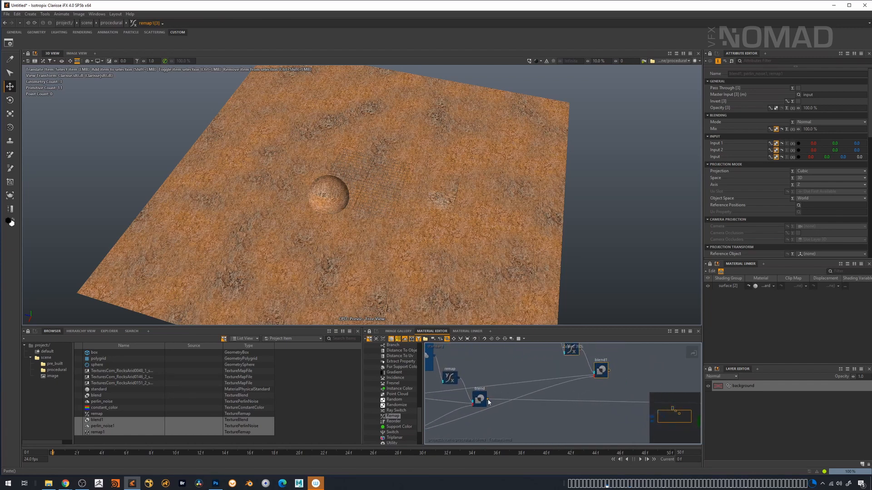
{"action": "left_click_drag", "start_coordinate": [489, 402], "coordinate": [595, 396]}
{"action": "scroll", "coordinate": [534, 372], "scroll_direction": "down", "scroll_amount": 3}
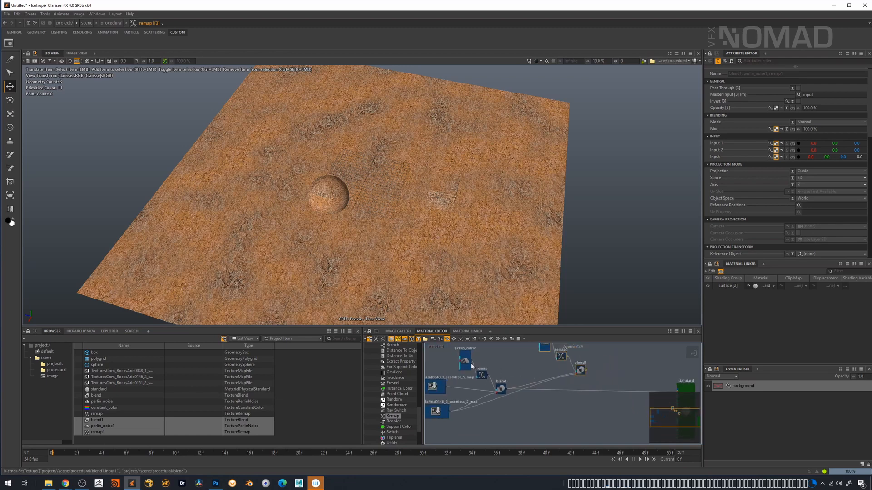
Bring the RocksArid0151_2 texture map into the node graph and place it beneath the duplicated blend node.
{"action": "left_click_drag", "start_coordinate": [146, 386], "coordinate": [542, 416]}
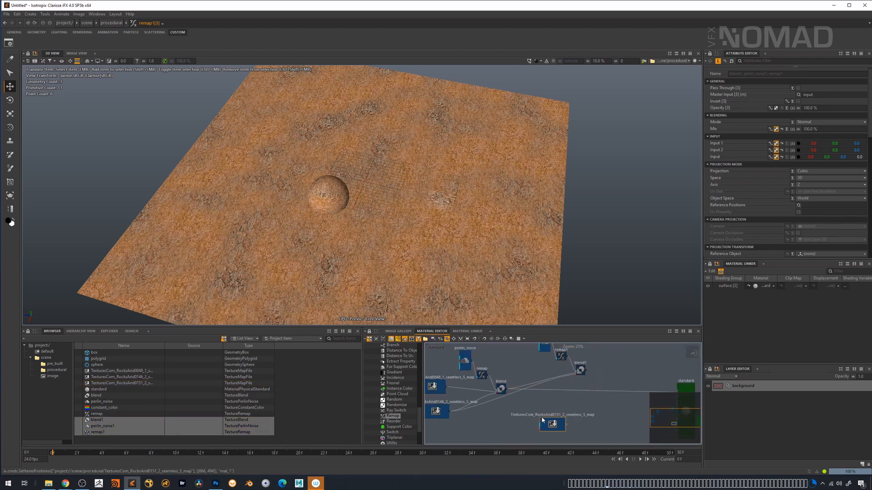
{"action": "scroll", "coordinate": [563, 407], "scroll_direction": "up", "scroll_amount": 3}
{"action": "middle_click_drag", "start_coordinate": [527, 398], "coordinate": [518, 426]}
{"action": "left_click_drag", "start_coordinate": [480, 437], "coordinate": [462, 407]}
{"action": "middle_click_drag", "start_coordinate": [503, 384], "coordinate": [510, 408]}
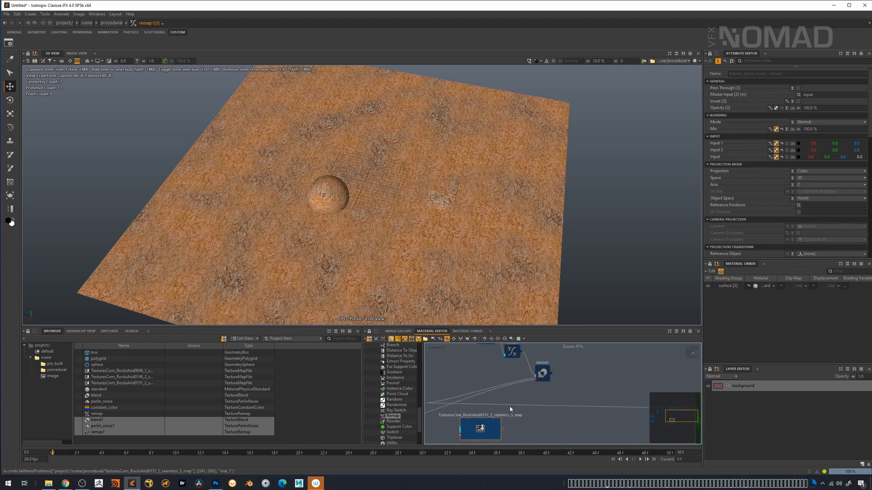
Connect the RocksArid0151_2 map to Input 2 of the duplicated blend and that blend's output to the standard material's diffuse front color.
{"action": "left_click_drag", "start_coordinate": [503, 429], "coordinate": [536, 381]}
{"action": "scroll", "coordinate": [565, 388], "scroll_direction": "down", "scroll_amount": 4}
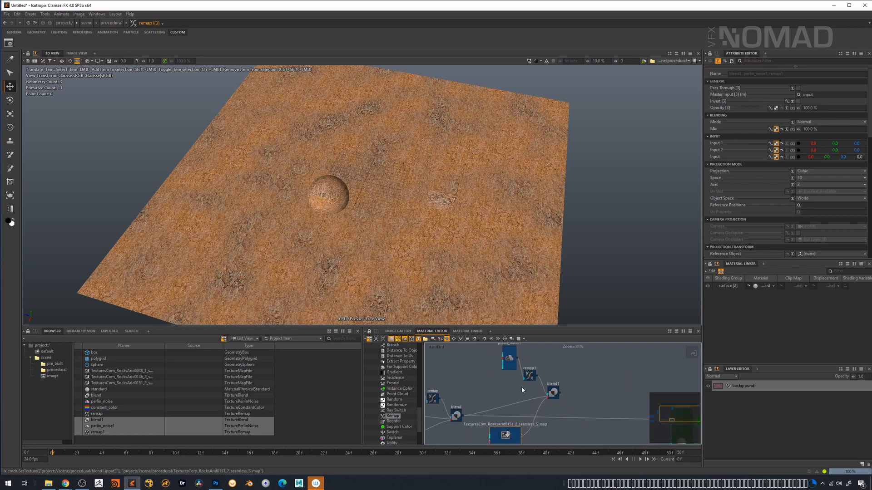
{"action": "middle_click_drag", "start_coordinate": [557, 398], "coordinate": [575, 362]}
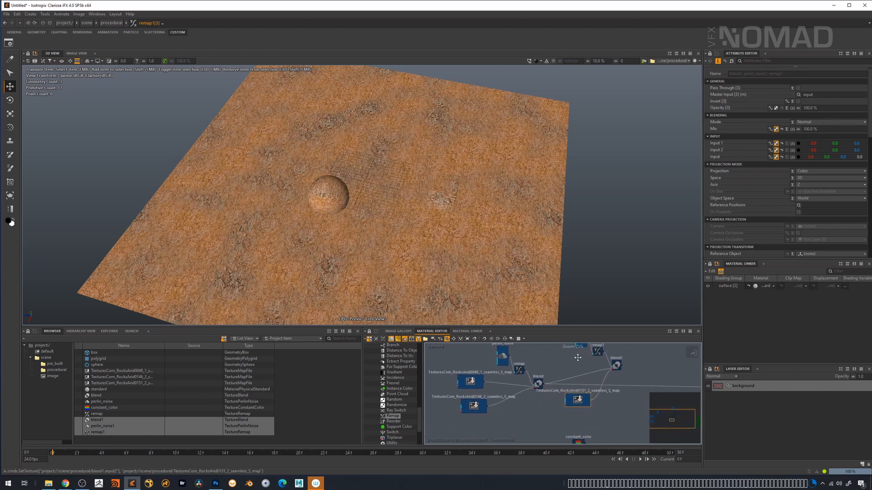
{"action": "middle_click_drag", "start_coordinate": [601, 364], "coordinate": [538, 367]}
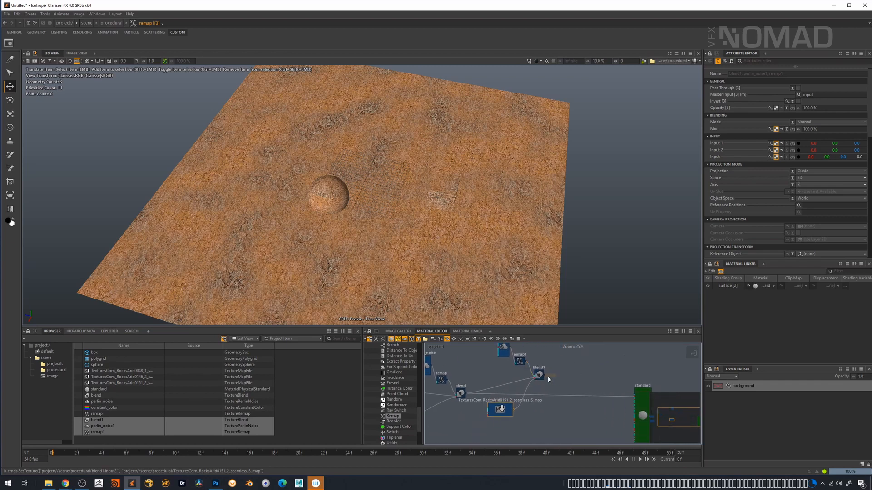
{"action": "left_click_drag", "start_coordinate": [548, 380], "coordinate": [634, 423]}
Set the duplicated Perlin noise's projection scale to 12 on all three axes and check the noise pattern on the plane.
{"action": "middle_click_drag", "start_coordinate": [526, 405], "coordinate": [533, 429]}
{"action": "scroll", "coordinate": [555, 409], "scroll_direction": "down", "scroll_amount": 1}
{"action": "left_click", "coordinate": [523, 377]}
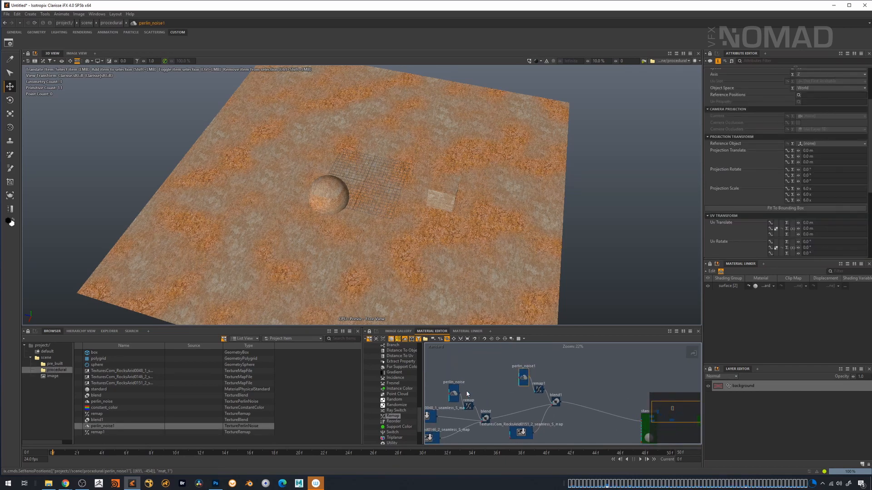
{"action": "left_click_drag", "start_coordinate": [523, 377], "coordinate": [526, 376]}
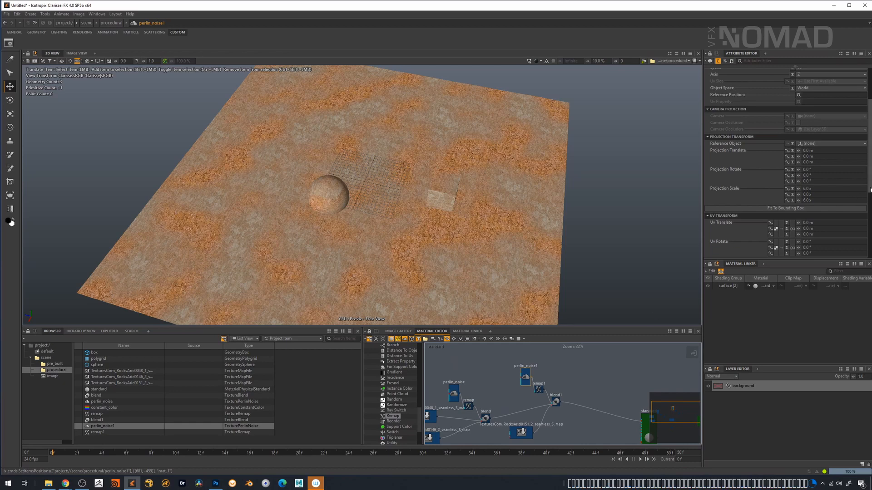
{"action": "scroll", "coordinate": [863, 189], "scroll_direction": "down", "scroll_amount": 5}
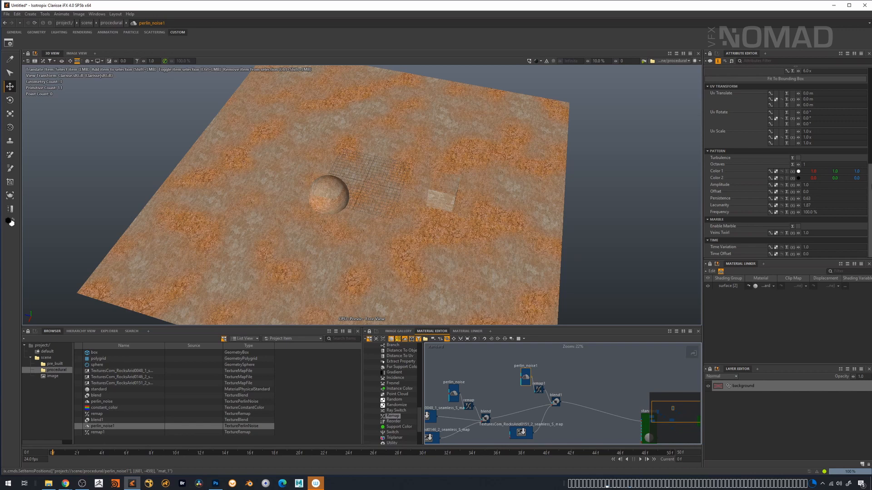
{"action": "scroll", "coordinate": [869, 187], "scroll_direction": "up", "scroll_amount": 4}
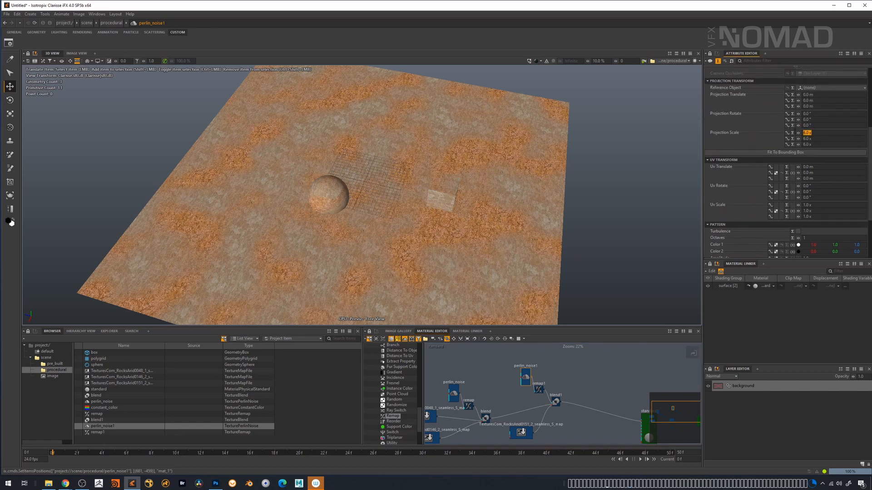
{"action": "type", "text": "12"}
{"action": "key", "text": "Tab"}
{"action": "type", "text": "12"}
{"action": "key", "text": "Tab"}
{"action": "type", "text": "12"}
{"action": "key", "text": "Tab"}
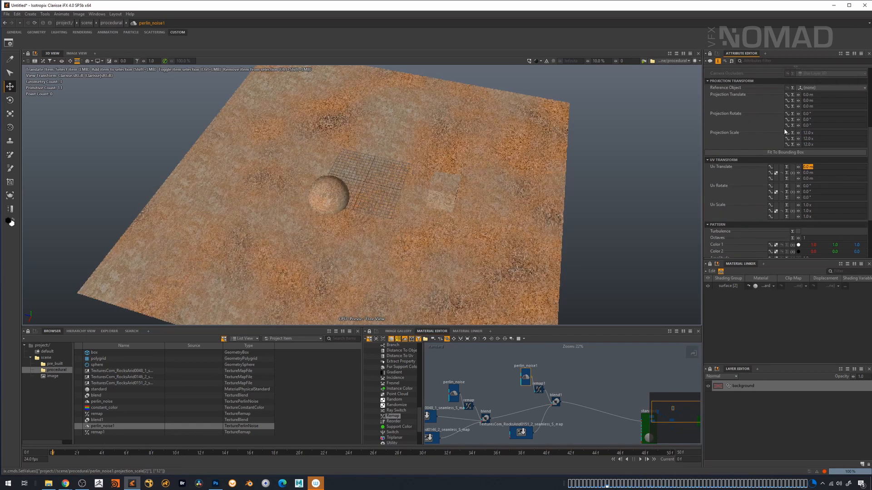
{"action": "mouse_move", "coordinate": [502, 279]}
{"action": "right_mouse_down", "text": "alt"}
{"action": "mouse_move", "coordinate": [471, 247]}
{"action": "mouse_move", "coordinate": [502, 272]}
{"action": "right_mouse_up", "text": "alt"}
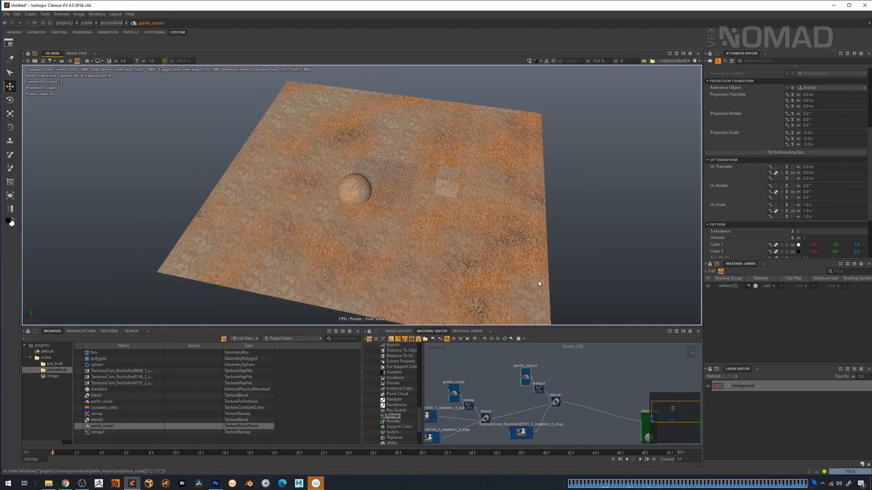
{"action": "right_click_drag", "start_coordinate": [541, 262], "coordinate": [529, 264], "text": "alt"}
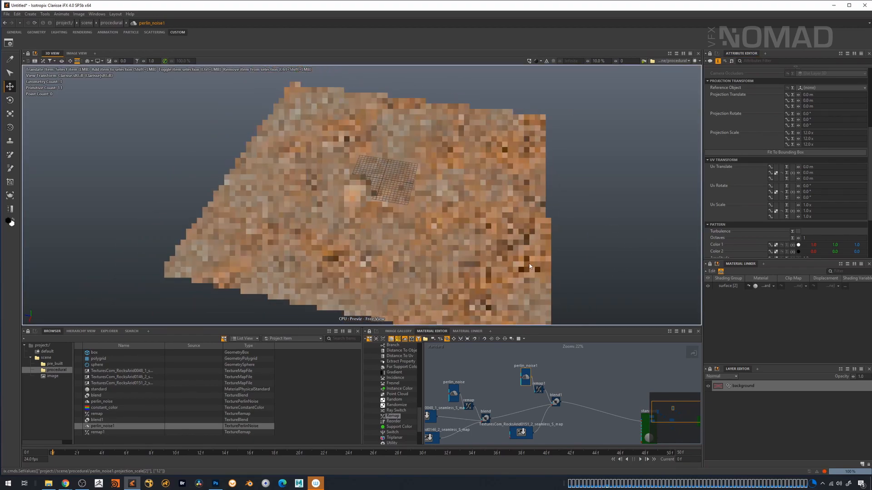
Move the duplicated blend, Perlin noise, Remap and RocksArid0151_2 nodes together to line them up with the original blend.
{"action": "middle_click_drag", "start_coordinate": [569, 396], "coordinate": [537, 369], "text": "alt"}
{"action": "right_click_drag", "start_coordinate": [551, 397], "coordinate": [529, 402], "text": "alt"}
{"action": "left_click_drag", "start_coordinate": [561, 423], "coordinate": [500, 353]}
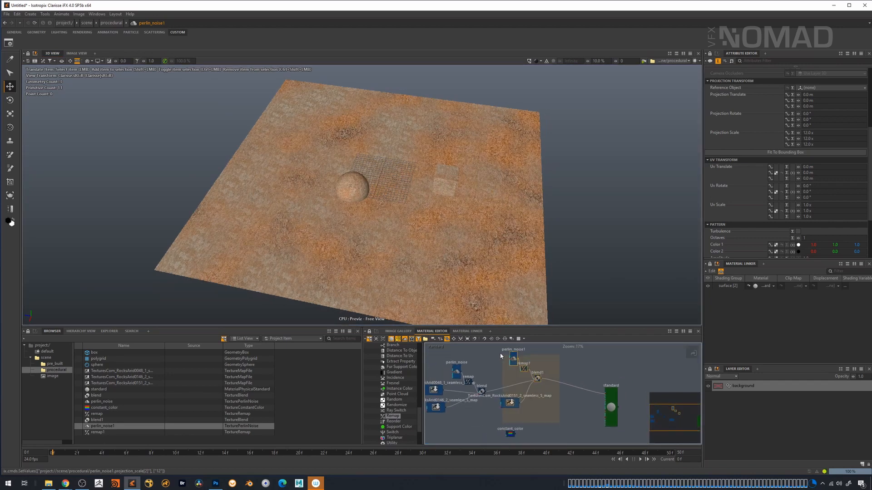
{"action": "left_click_drag", "start_coordinate": [539, 382], "coordinate": [541, 393]}
{"action": "middle_click_drag", "start_coordinate": [543, 410], "coordinate": [540, 395], "text": "alt"}
{"action": "scroll", "coordinate": [515, 391], "scroll_direction": "up", "scroll_amount": 2}
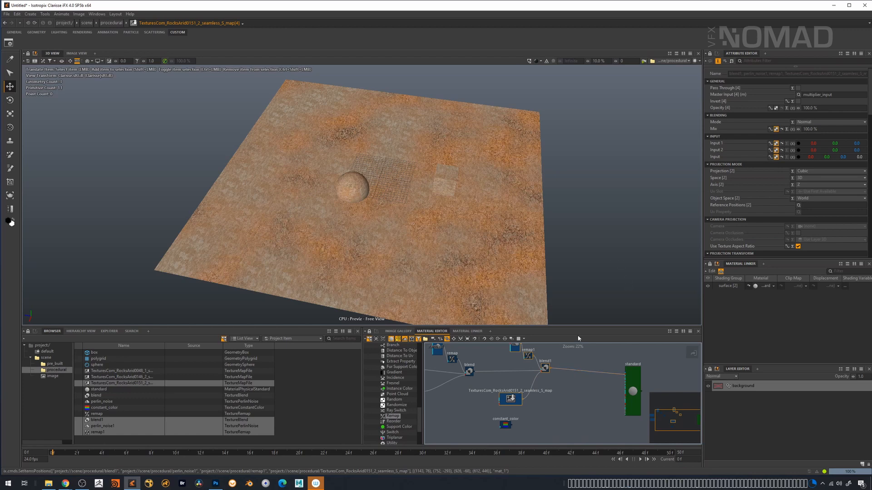
Delete the unused constant color node beneath the RocksArid0151_2 map.
{"action": "middle_click_drag", "start_coordinate": [490, 401], "coordinate": [562, 418]}
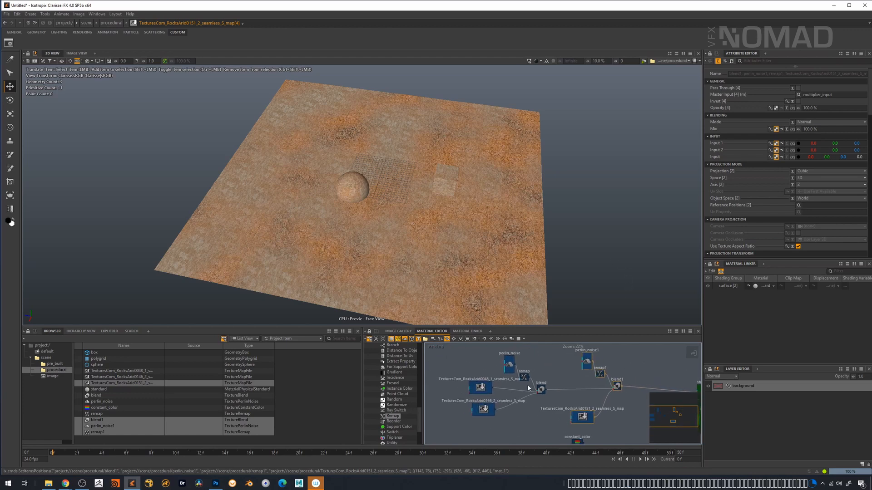
{"action": "middle_click_drag", "start_coordinate": [578, 370], "coordinate": [514, 364]}
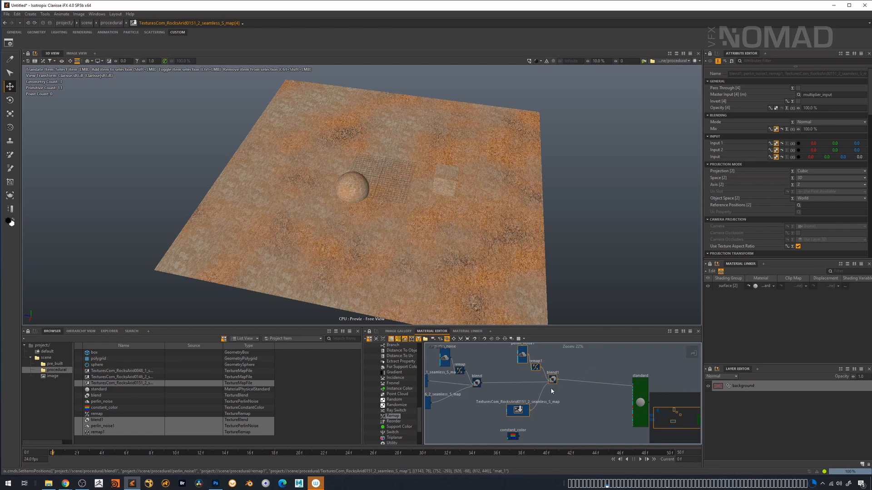
{"action": "mouse_move", "coordinate": [578, 403]}
{"action": "middle_mouse_down"}
{"action": "mouse_move", "coordinate": [522, 393]}
{"action": "mouse_move", "coordinate": [571, 388]}
{"action": "middle_mouse_up"}
{"action": "left_click_drag", "start_coordinate": [503, 440], "coordinate": [470, 423]}
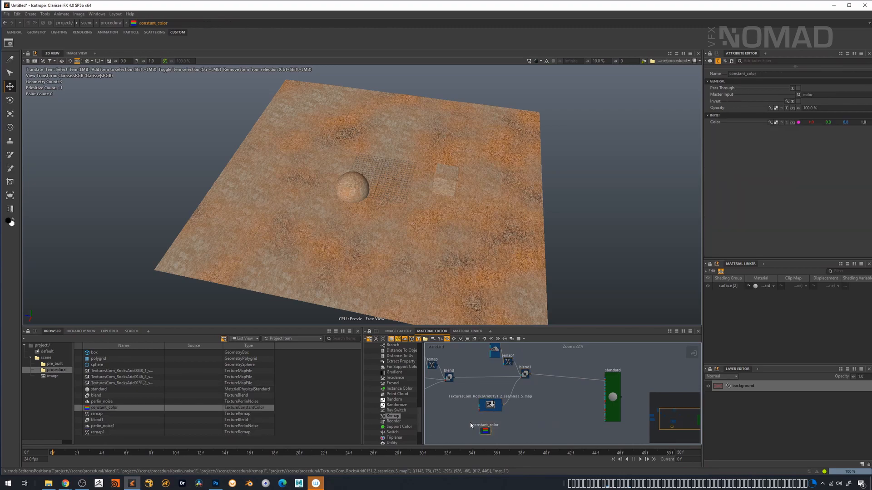
{"action": "key", "text": "Delete"}
Inspect the projection seams on the sphere, shift the standard material node aside and add a Triplanar node in front of it.
{"action": "middle_click_drag", "start_coordinate": [404, 237], "coordinate": [430, 269], "text": "alt"}
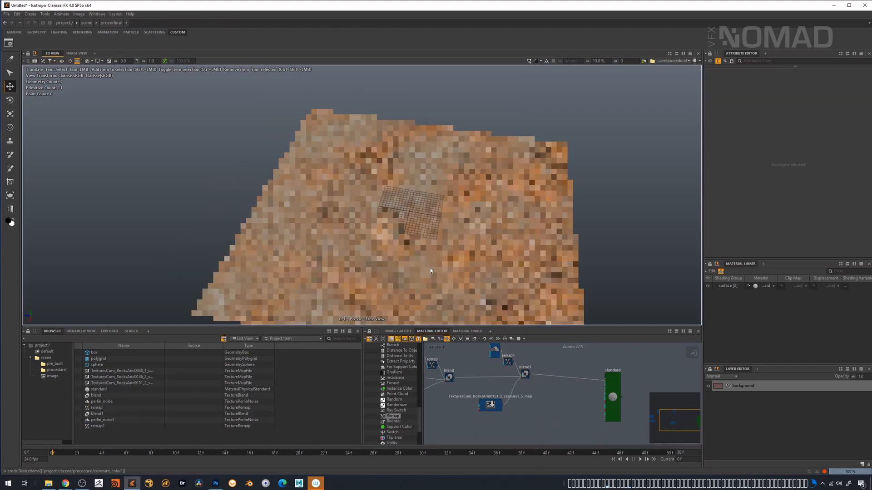
{"action": "left_click_drag", "start_coordinate": [430, 269], "coordinate": [402, 265], "text": "alt"}
{"action": "right_click_drag", "start_coordinate": [402, 266], "coordinate": [468, 252], "text": "alt"}
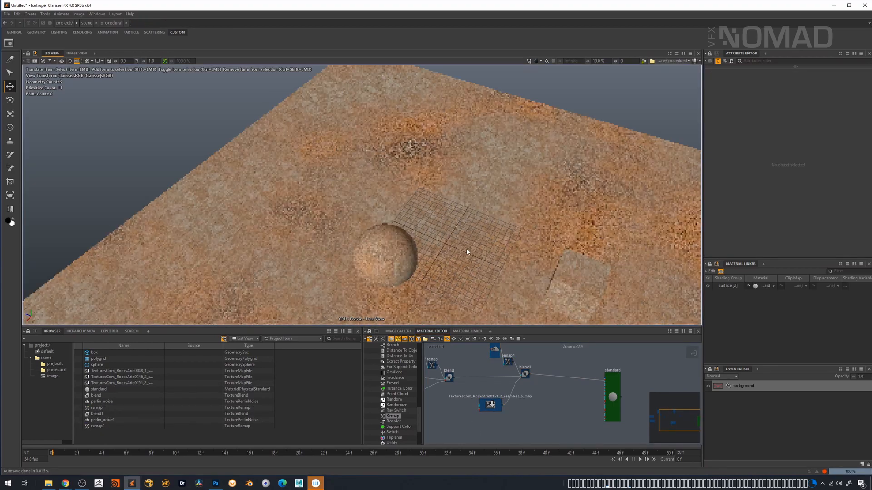
{"action": "left_click_drag", "start_coordinate": [467, 252], "coordinate": [352, 224], "text": "alt"}
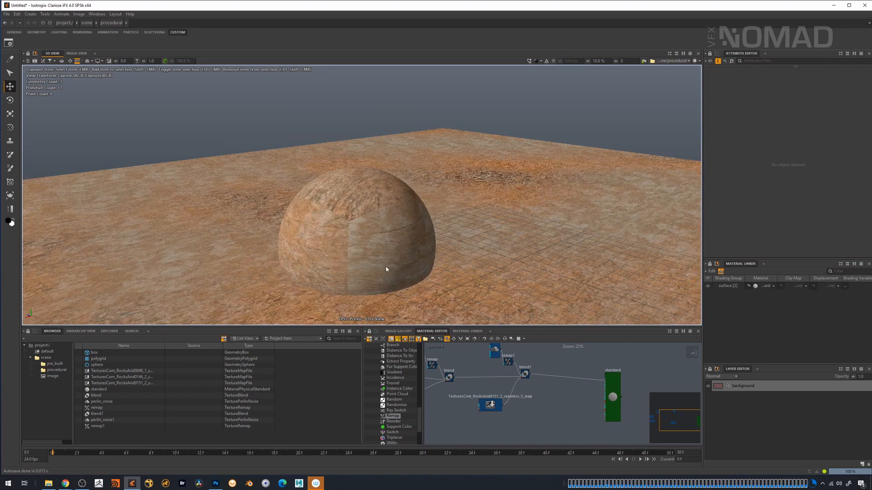
{"action": "left_click_drag", "start_coordinate": [380, 266], "coordinate": [422, 260], "text": "alt"}
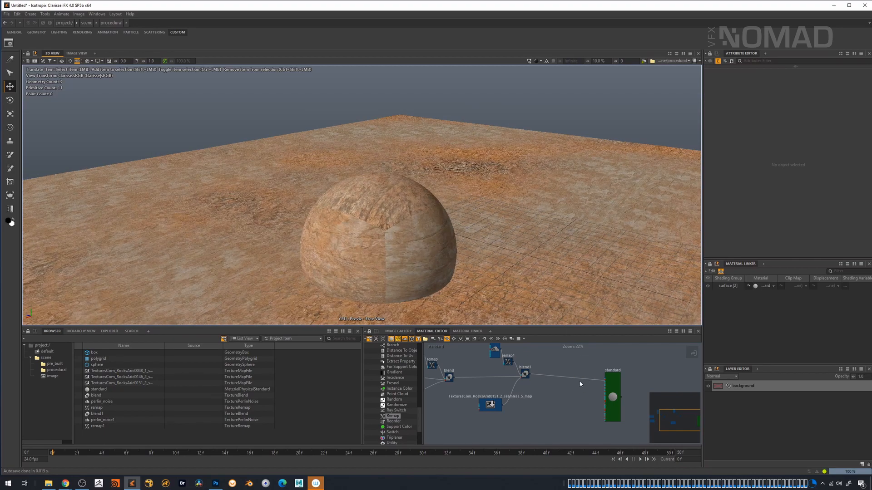
{"action": "left_click_drag", "start_coordinate": [613, 397], "coordinate": [627, 391]}
{"action": "left_click", "coordinate": [578, 392]}
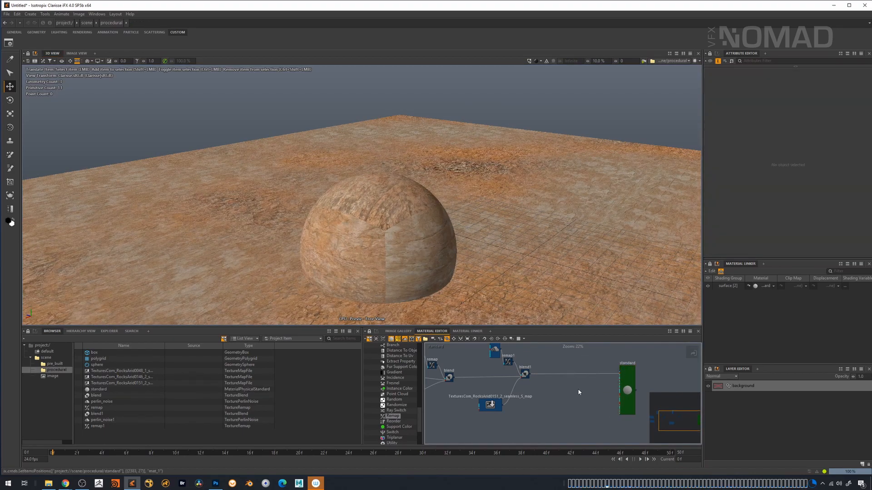
{"action": "key", "text": "Tab"}
{"action": "key", "text": "Down"}
{"action": "key", "text": "Return"}
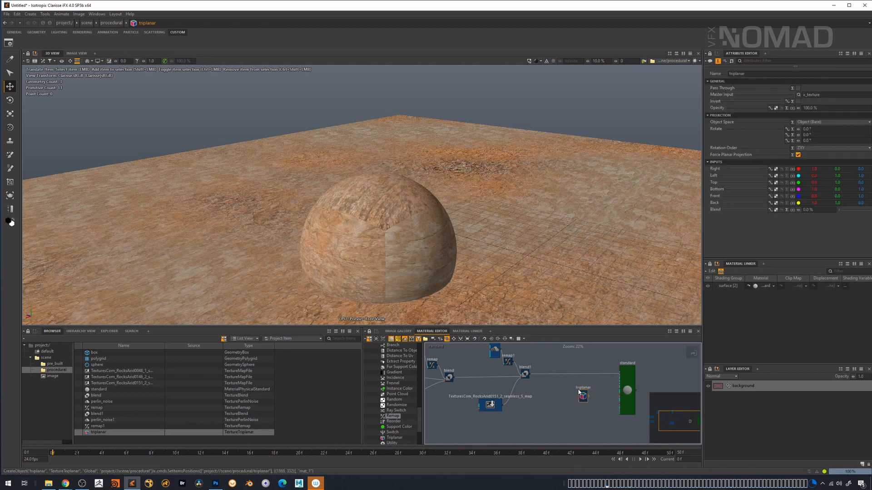
Position the Triplanar node just after the second blend node.
{"action": "middle_click_drag", "start_coordinate": [563, 396], "coordinate": [534, 408]}
{"action": "scroll", "coordinate": [535, 404], "scroll_direction": "up", "scroll_amount": 2}
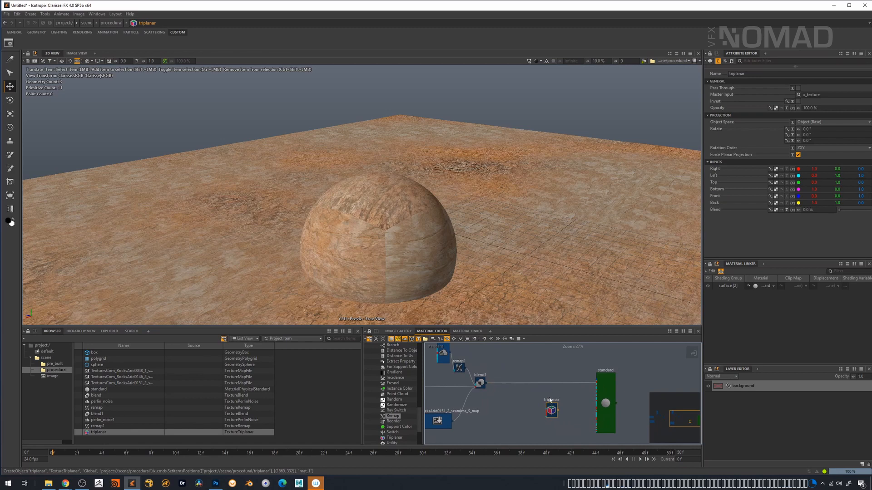
{"action": "scroll", "coordinate": [545, 407], "scroll_direction": "up", "scroll_amount": 6}
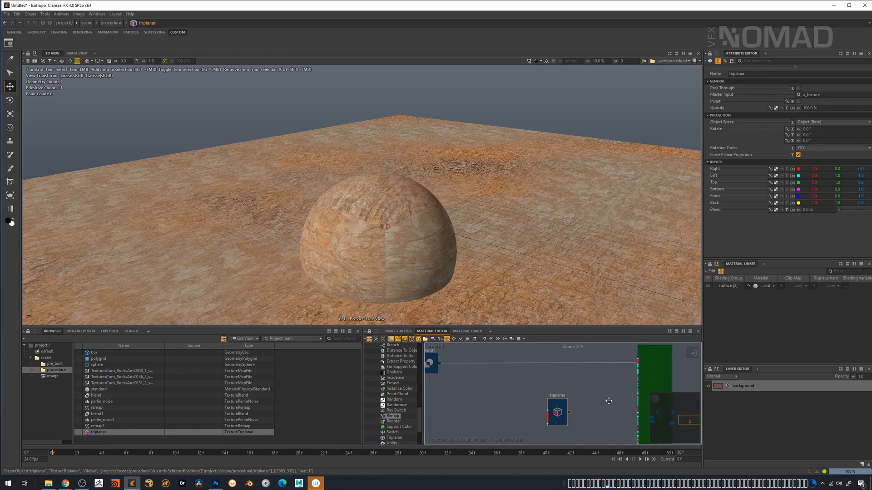
{"action": "left_click_drag", "start_coordinate": [554, 413], "coordinate": [542, 396]}
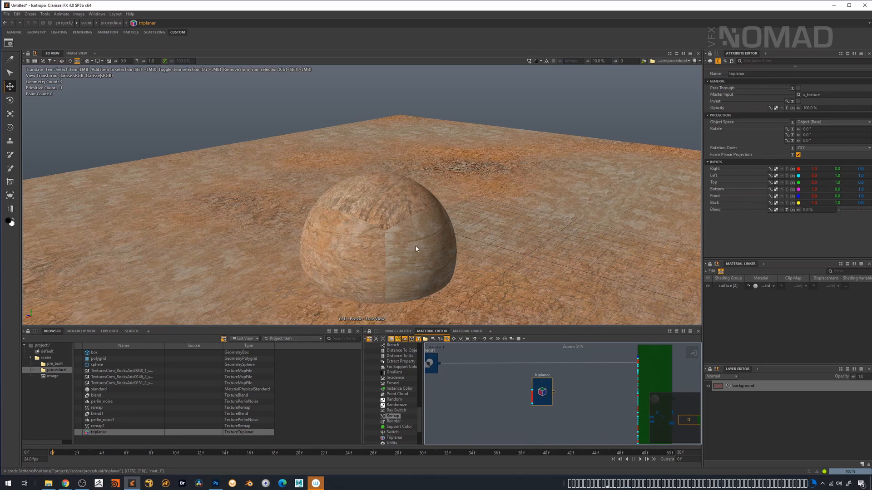
{"action": "middle_click_drag", "start_coordinate": [498, 402], "coordinate": [532, 416]}
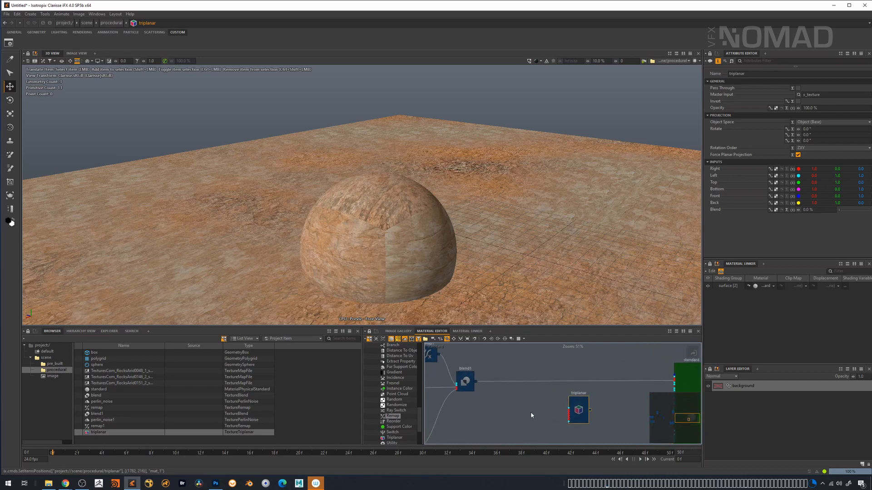
{"action": "left_click_drag", "start_coordinate": [574, 401], "coordinate": [522, 394]}
Connect the second blend's output to the Triplanar node's Opacity, Right, Left, Top, Bottom, Front and Back inputs.
{"action": "scroll", "coordinate": [522, 394], "scroll_direction": "up", "scroll_amount": 3}
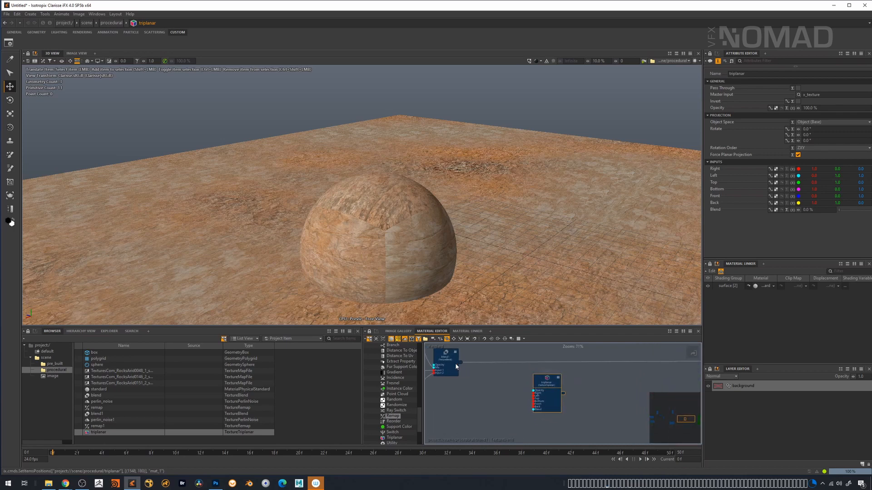
{"action": "left_click_drag", "start_coordinate": [462, 363], "coordinate": [534, 394]}
{"action": "left_click_drag", "start_coordinate": [461, 362], "coordinate": [533, 402]}
{"action": "left_click_drag", "start_coordinate": [461, 363], "coordinate": [534, 407]}
Connect the Triplanar output to the standard material's diffuse front color and align the Triplanar node with the second blend.
{"action": "middle_click_drag", "start_coordinate": [599, 395], "coordinate": [513, 404]}
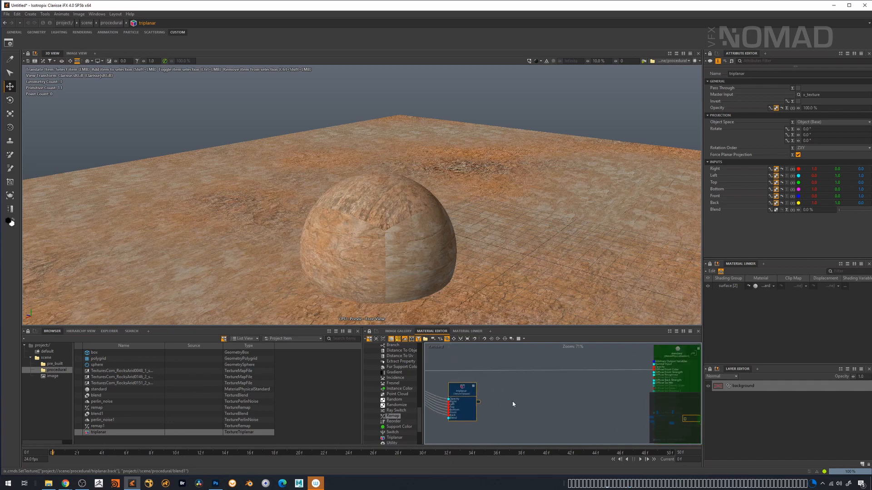
{"action": "left_click_drag", "start_coordinate": [478, 402], "coordinate": [655, 371]}
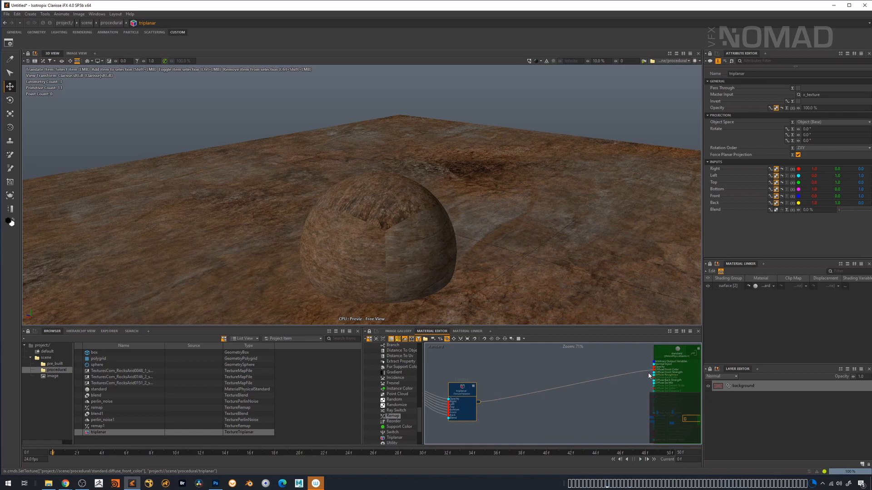
{"action": "middle_click_drag", "start_coordinate": [533, 392], "coordinate": [570, 391]}
{"action": "scroll", "coordinate": [544, 377], "scroll_direction": "down", "scroll_amount": 2}
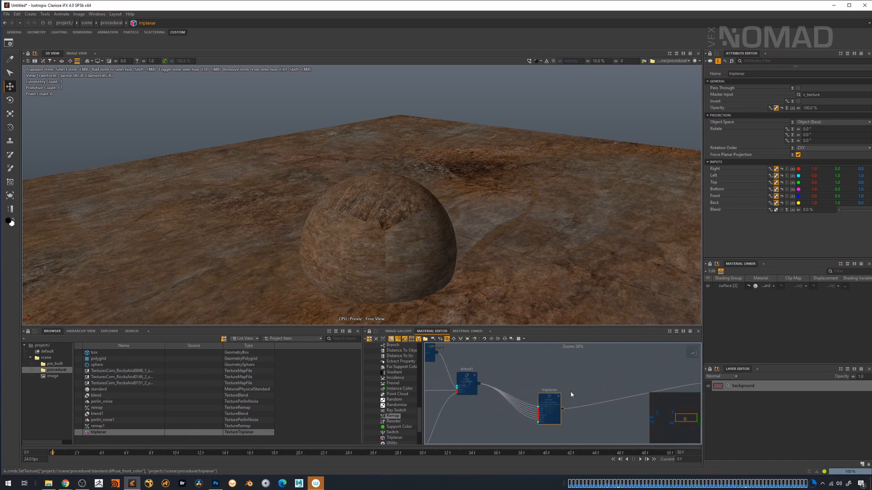
{"action": "left_click_drag", "start_coordinate": [553, 395], "coordinate": [553, 376]}
{"action": "middle_click_drag", "start_coordinate": [559, 358], "coordinate": [554, 382]}
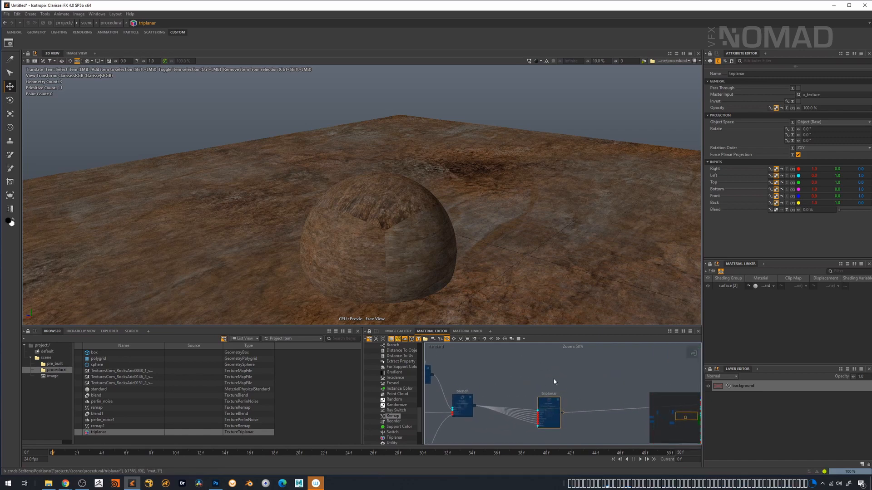
Set the Triplanar node's Object Space to World and its Blend to 51%.
{"action": "left_click", "coordinate": [815, 122]}
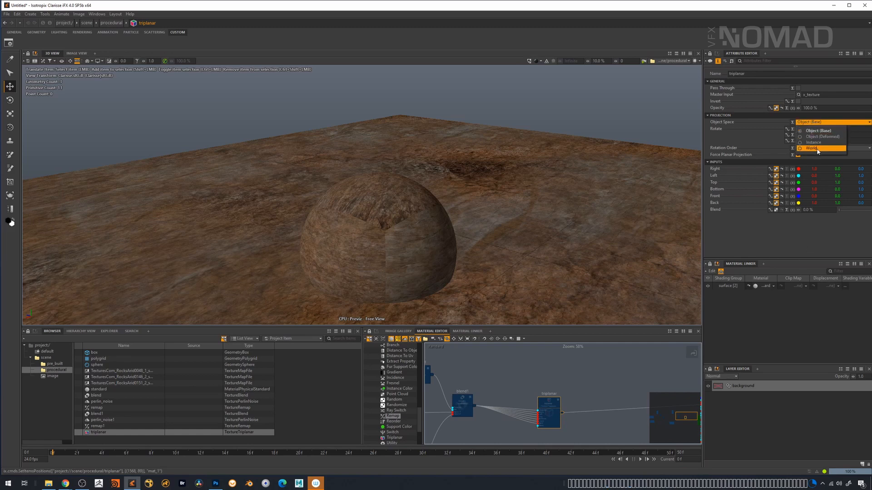
{"action": "left_click", "coordinate": [817, 148]}
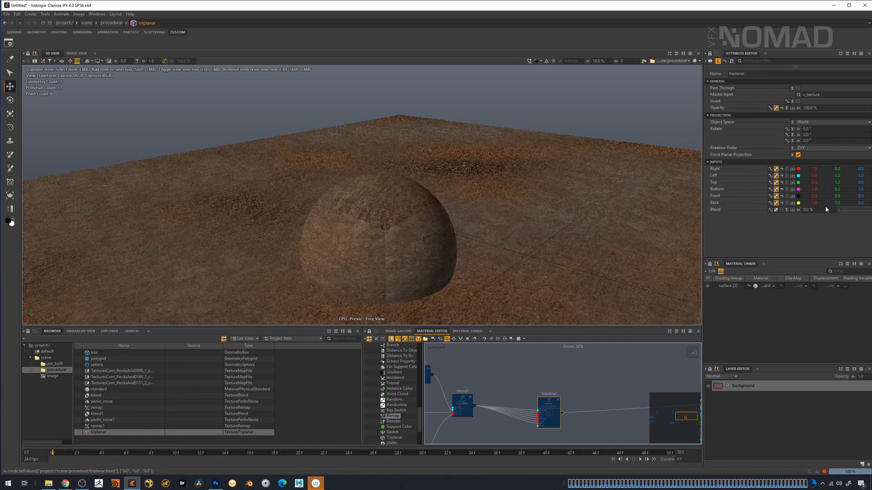
{"action": "left_click_drag", "start_coordinate": [839, 210], "coordinate": [871, 219]}
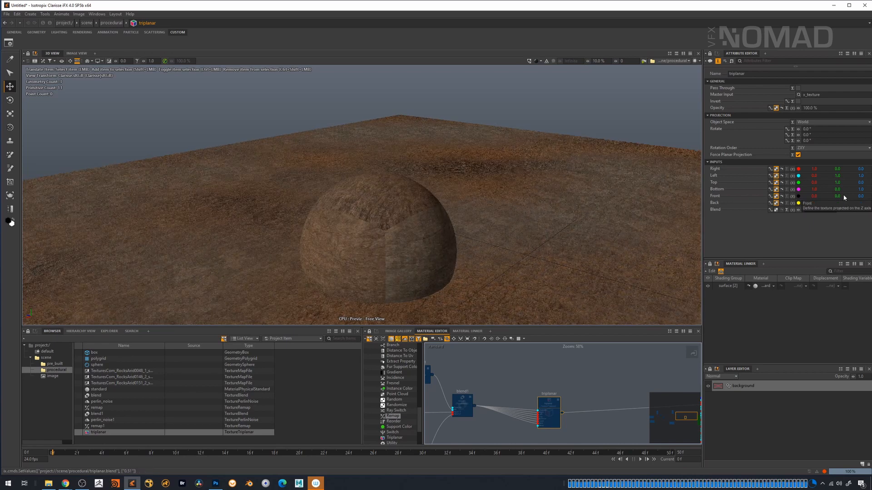
{"action": "scroll", "coordinate": [538, 360], "scroll_direction": "down", "scroll_amount": 6}
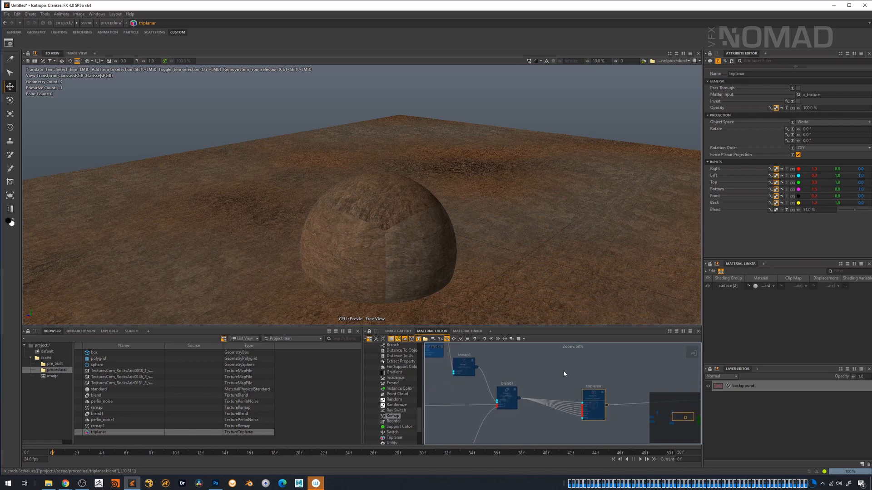
{"action": "middle_click_drag", "start_coordinate": [497, 375], "coordinate": [521, 378]}
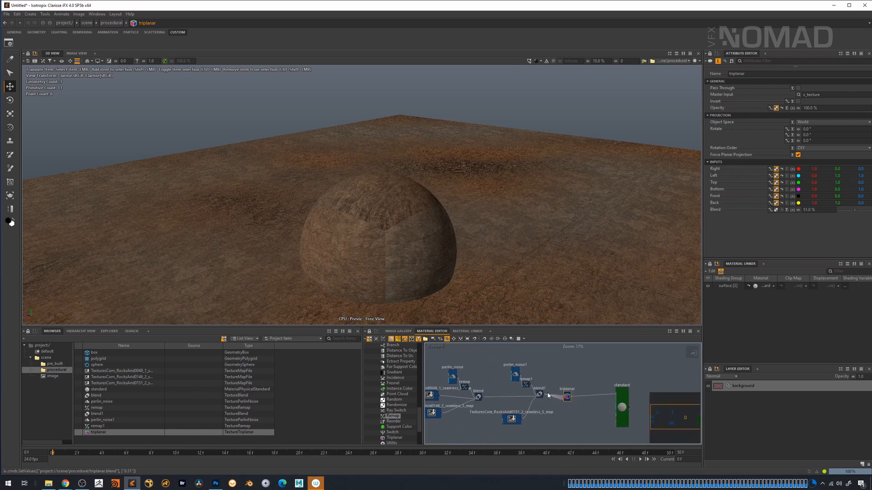
Move the Triplanar node slightly up in the network, between the second blend and the standard material.
{"action": "left_click", "coordinate": [565, 414]}
{"action": "middle_click_drag", "start_coordinate": [432, 394], "coordinate": [507, 394]}
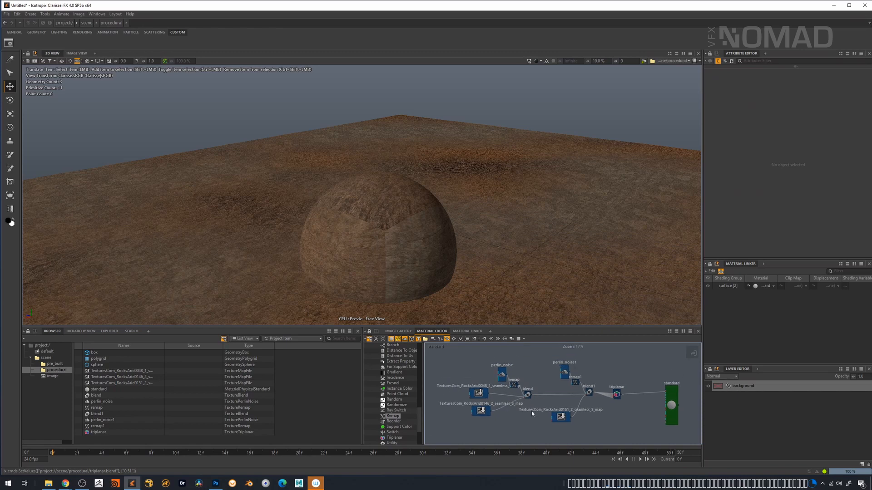
{"action": "middle_click_drag", "start_coordinate": [606, 385], "coordinate": [577, 372]}
{"action": "scroll", "coordinate": [549, 366], "scroll_direction": "down", "scroll_amount": 2}
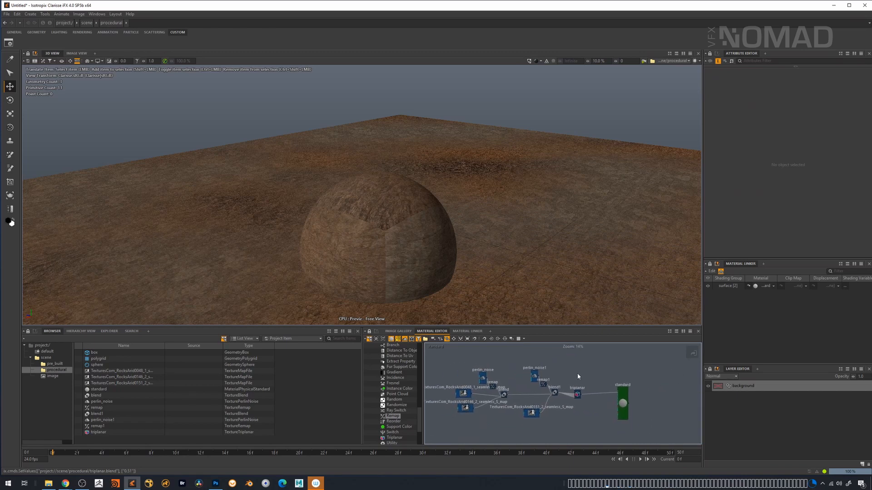
{"action": "left_click_drag", "start_coordinate": [581, 398], "coordinate": [583, 383]}
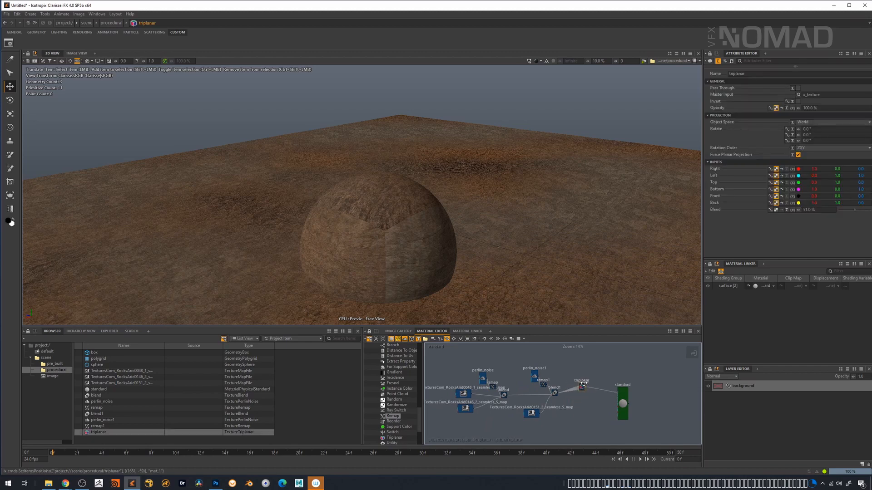
{"action": "middle_click_drag", "start_coordinate": [561, 393], "coordinate": [546, 383]}
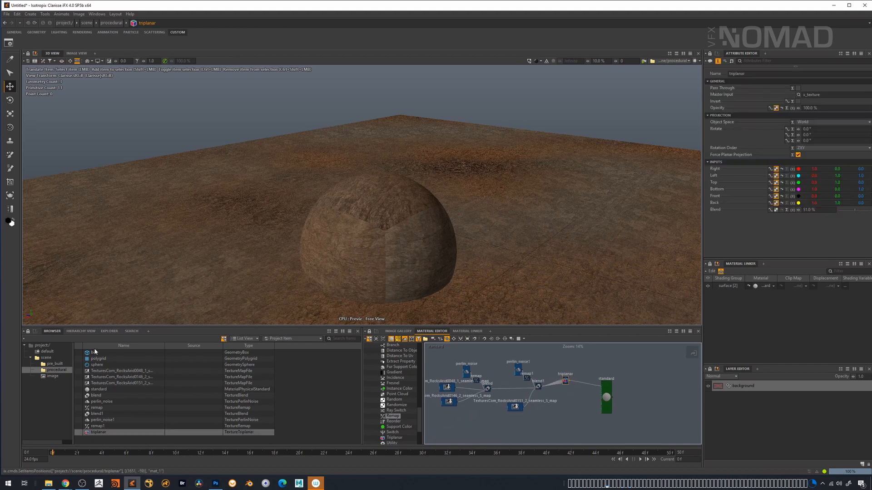
Show the pre_built context's scene in the 3D view and frame its sphere.
{"action": "left_click", "coordinate": [55, 364]}
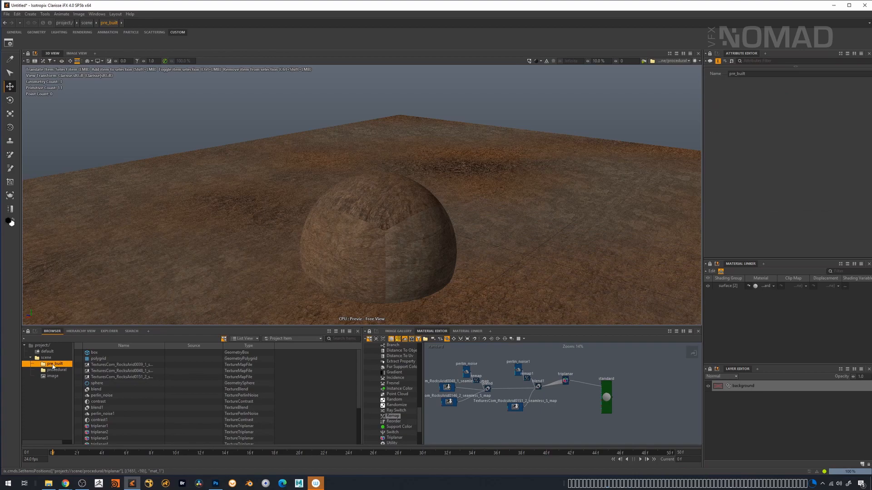
{"action": "left_click_drag", "start_coordinate": [53, 365], "coordinate": [670, 63]}
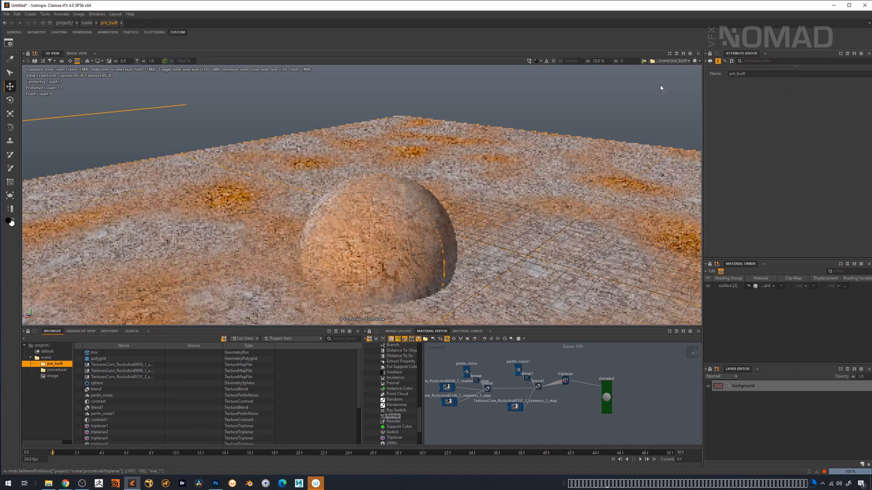
{"action": "middle_click_drag", "start_coordinate": [475, 256], "coordinate": [495, 255], "text": "alt"}
{"action": "right_click_drag", "start_coordinate": [495, 254], "coordinate": [511, 276], "text": "alt"}
{"action": "left_click_drag", "start_coordinate": [512, 276], "coordinate": [513, 350], "text": "alt"}
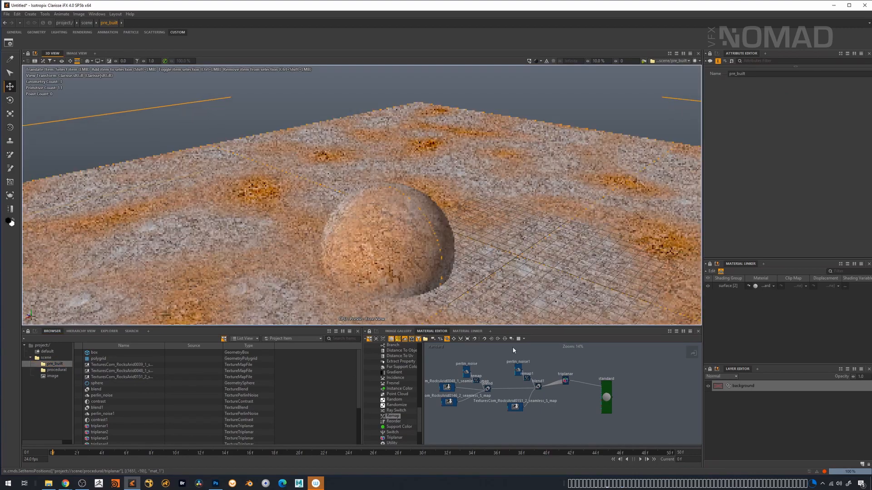
{"action": "middle_click_drag", "start_coordinate": [582, 396], "coordinate": [658, 387], "text": "alt"}
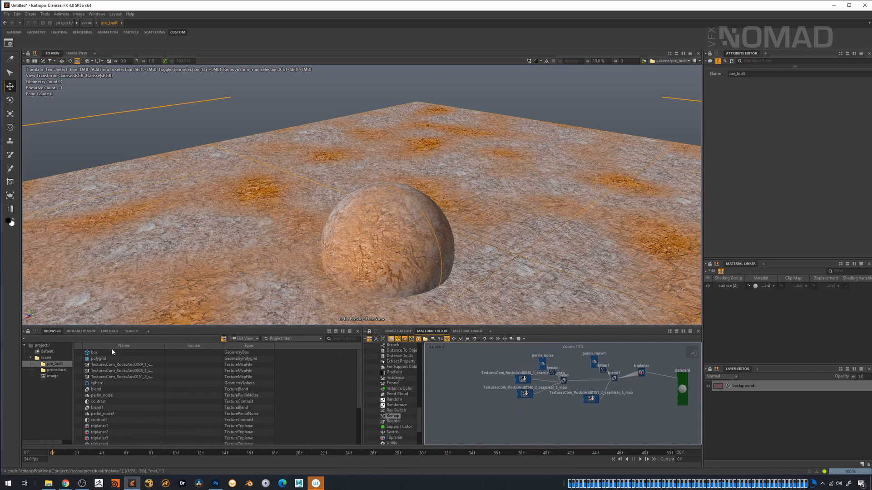
Load the node networks of standard_triExample_working and standard_triExample_notWorking together into the Material Editor.
{"action": "left_click_drag", "start_coordinate": [358, 376], "coordinate": [328, 429]}
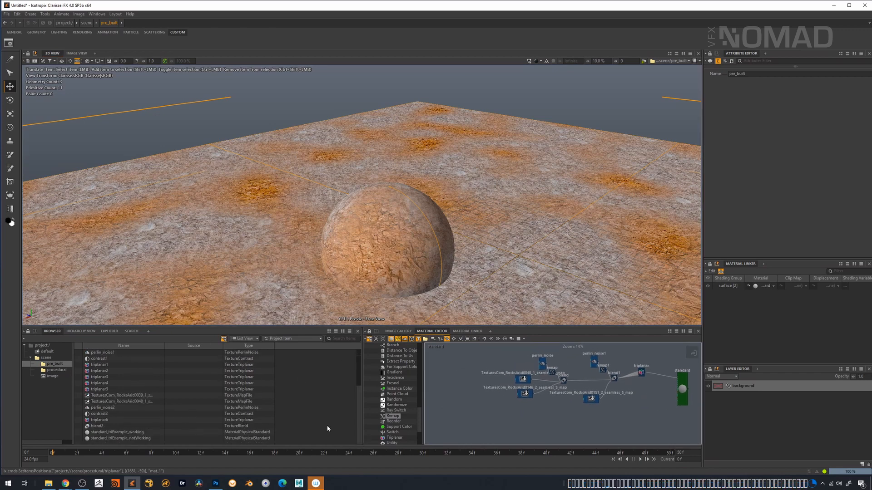
{"action": "left_click", "coordinate": [111, 433]}
{"action": "left_click", "coordinate": [115, 437], "text": "shift"}
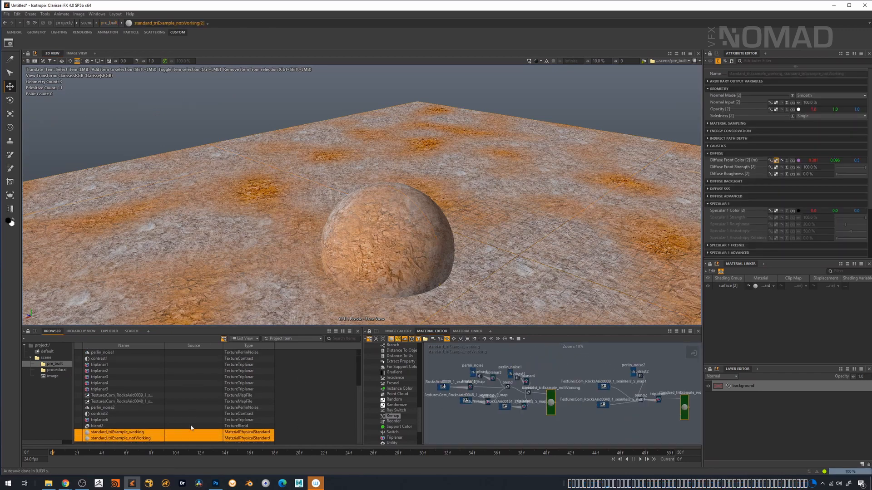
{"action": "scroll", "coordinate": [570, 408], "scroll_direction": "down", "scroll_amount": 1}
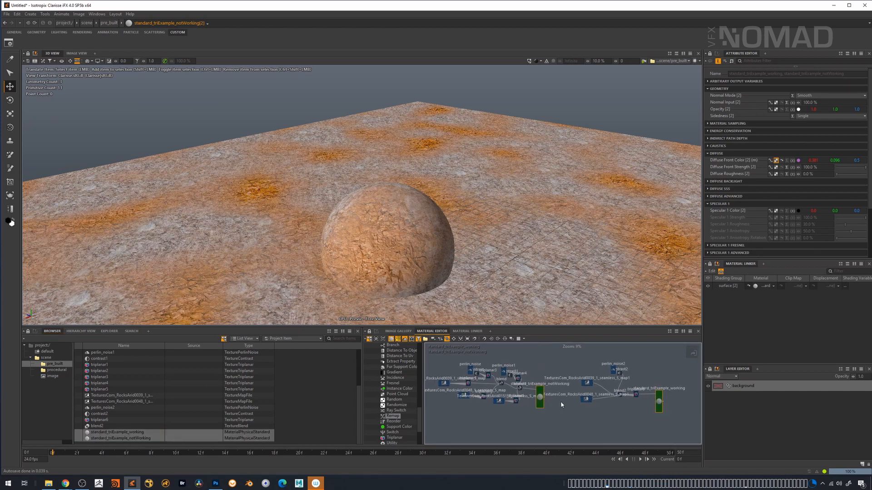
Examine how the standard_triExample_notWorking network places separate Triplanar nodes after each map and noise, ahead of the blends.
{"action": "left_click", "coordinate": [551, 367]}
{"action": "scroll", "coordinate": [544, 386], "scroll_direction": "up", "scroll_amount": 5}
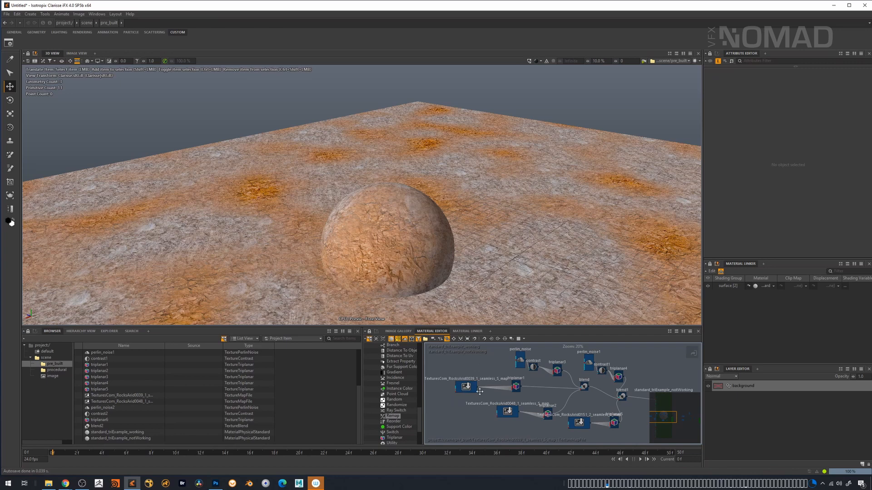
{"action": "left_click", "coordinate": [480, 391]}
{"action": "middle_click_drag", "start_coordinate": [549, 412], "coordinate": [567, 443]}
{"action": "middle_click_drag", "start_coordinate": [646, 423], "coordinate": [546, 377]}
{"action": "left_click", "coordinate": [536, 400]}
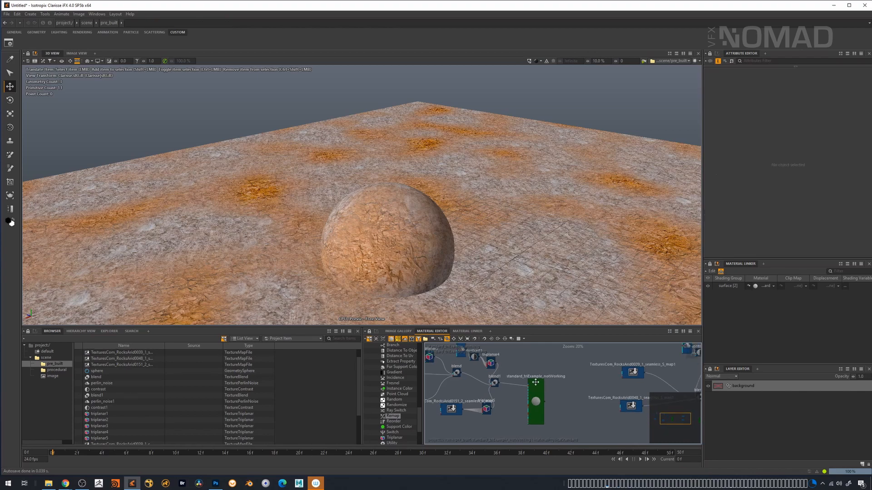
Assign the standard_triExample_notWorking material to the pre-built ground plane, sphere and box.
{"action": "left_click_drag", "start_coordinate": [137, 443], "coordinate": [353, 259]}
{"action": "left_click_drag", "start_coordinate": [153, 441], "coordinate": [209, 305]}
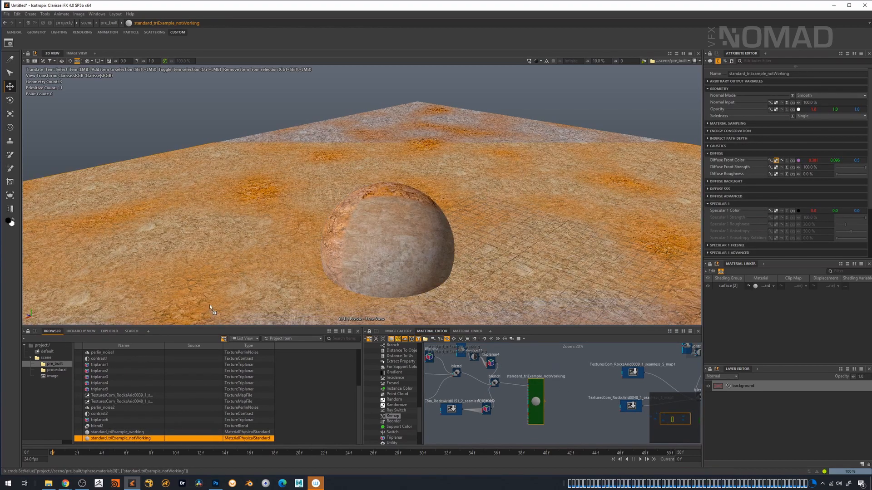
{"action": "right_click_drag", "start_coordinate": [458, 251], "coordinate": [504, 263], "text": "alt"}
{"action": "middle_click_drag", "start_coordinate": [504, 263], "coordinate": [381, 223], "text": "alt"}
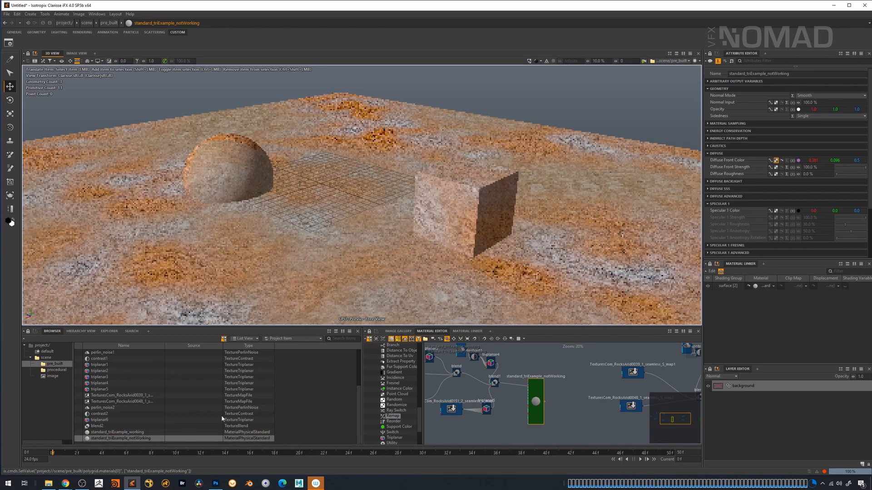
{"action": "left_click_drag", "start_coordinate": [150, 438], "coordinate": [482, 212]}
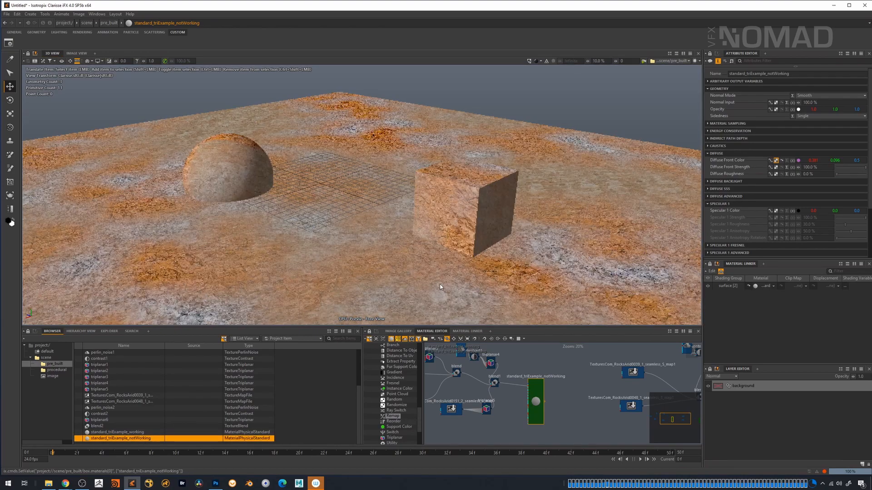
Inspect the projection seams on the sphere, box and ground from several angles.
{"action": "left_click_drag", "start_coordinate": [444, 291], "coordinate": [544, 315], "text": "alt"}
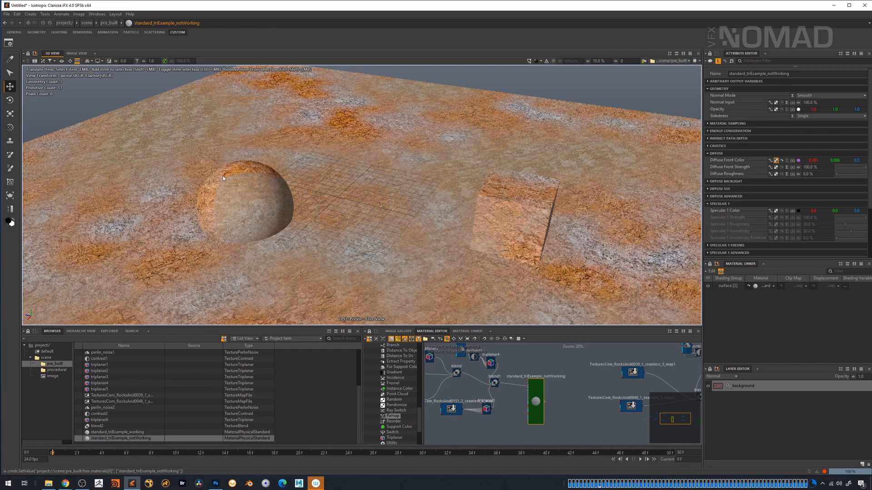
{"action": "middle_click_drag", "start_coordinate": [263, 193], "coordinate": [326, 229], "text": "alt"}
{"action": "left_click_drag", "start_coordinate": [327, 229], "coordinate": [379, 224], "text": "alt"}
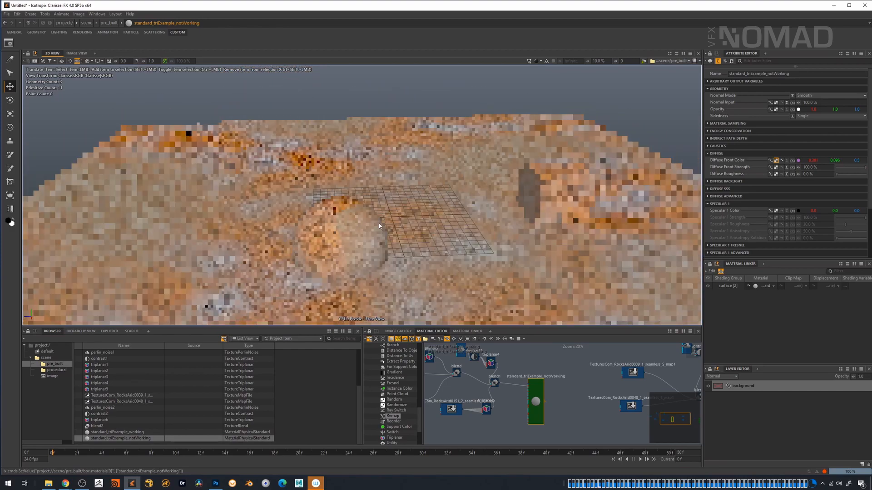
{"action": "right_click_drag", "start_coordinate": [379, 224], "coordinate": [407, 212], "text": "alt"}
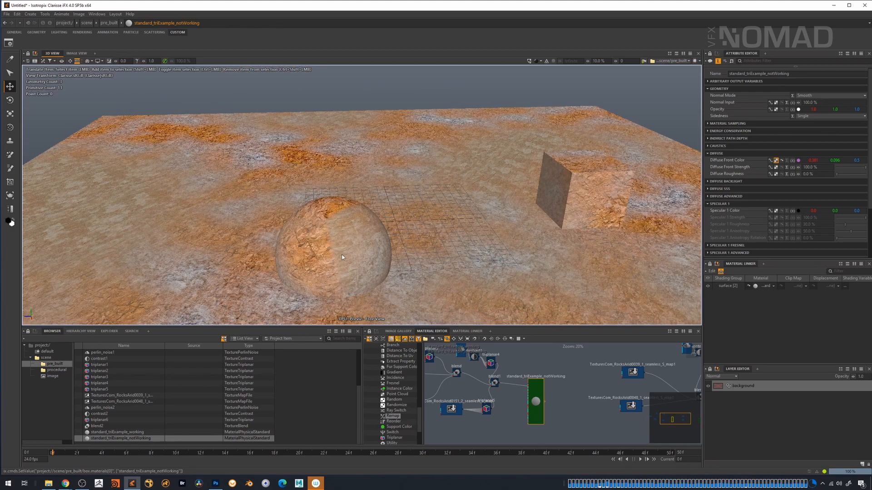
{"action": "middle_click_drag", "start_coordinate": [471, 262], "coordinate": [462, 255], "text": "alt"}
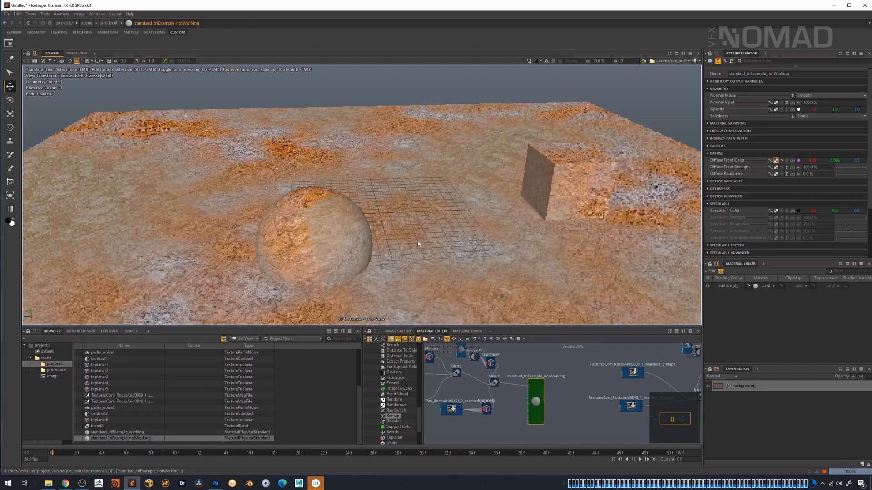
{"action": "right_click_drag", "start_coordinate": [461, 254], "coordinate": [455, 260], "text": "alt"}
{"action": "left_click_drag", "start_coordinate": [455, 260], "coordinate": [481, 249], "text": "alt"}
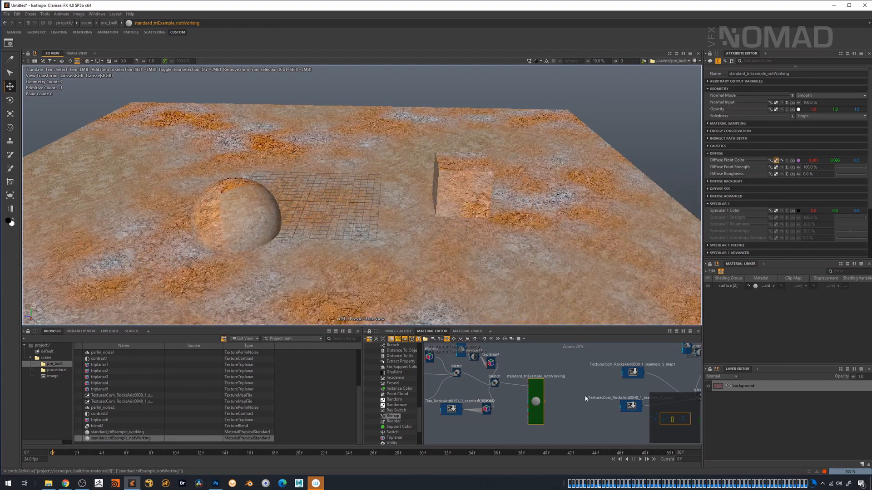
Assign the standard_triExample_working material to the pre-built sphere, ground plane and box.
{"action": "middle_click_drag", "start_coordinate": [578, 395], "coordinate": [429, 409], "text": "alt"}
{"action": "middle_click_drag", "start_coordinate": [525, 398], "coordinate": [505, 403], "text": "alt"}
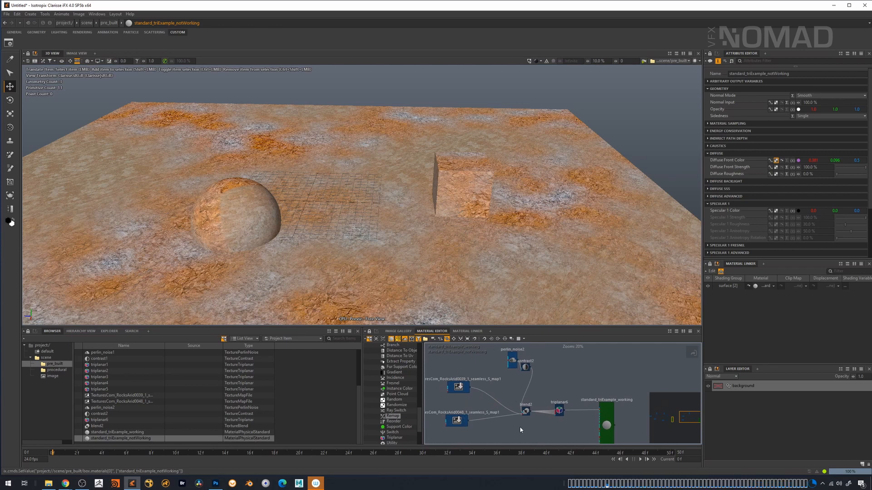
{"action": "mouse_move", "coordinate": [565, 391]}
{"action": "middle_mouse_down", "text": "alt"}
{"action": "mouse_move", "coordinate": [536, 396]}
{"action": "mouse_move", "coordinate": [582, 396]}
{"action": "mouse_move", "coordinate": [572, 385]}
{"action": "middle_mouse_up", "text": "alt"}
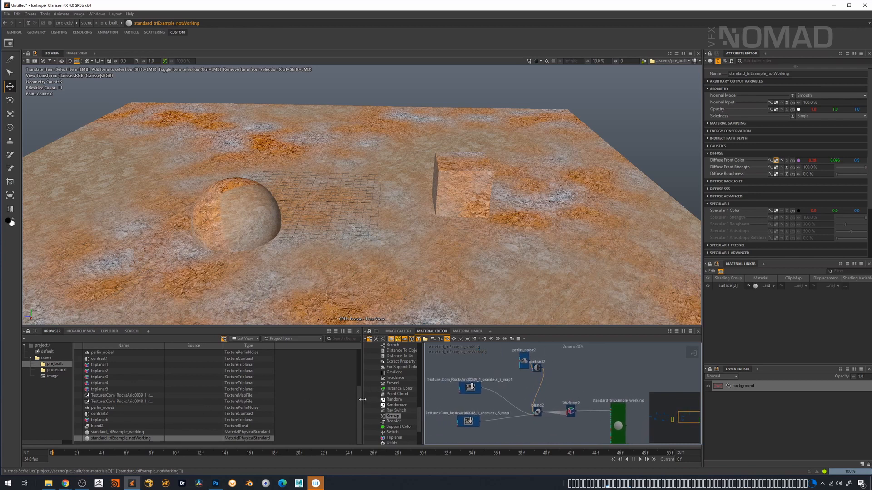
{"action": "left_click_drag", "start_coordinate": [120, 434], "coordinate": [223, 223]}
{"action": "left_click_drag", "start_coordinate": [135, 434], "coordinate": [336, 277]}
{"action": "left_click_drag", "start_coordinate": [143, 432], "coordinate": [459, 208]}
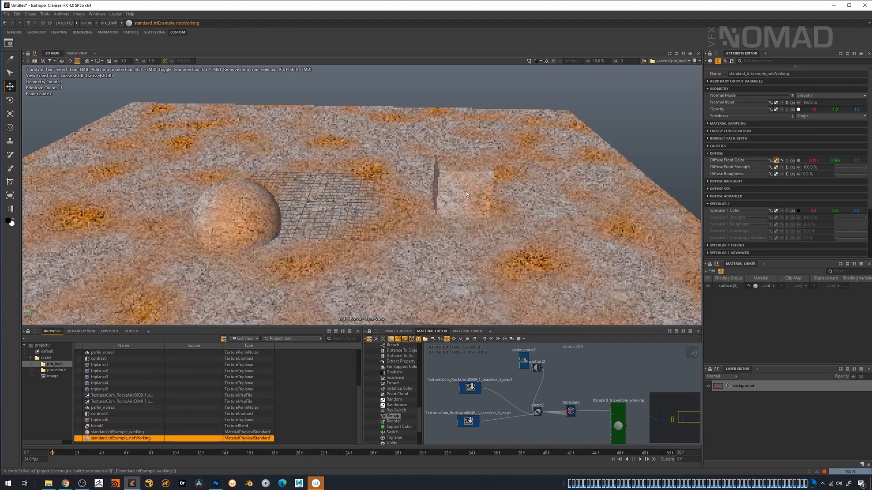
Review the attributes of the working network's two rock maps and Triplanar node, and move perlin_noise2 further from contrast2.
{"action": "left_click", "coordinate": [471, 388]}
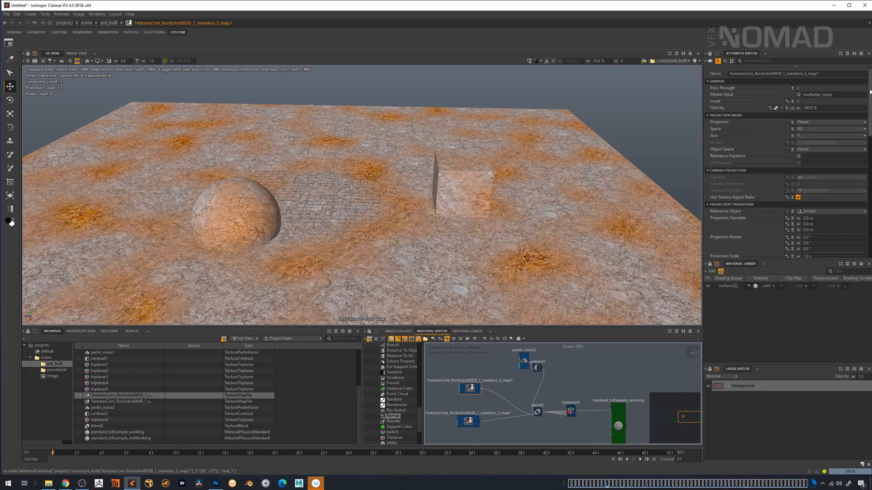
{"action": "scroll", "coordinate": [808, 137], "scroll_direction": "up", "scroll_amount": 3}
{"action": "left_click", "coordinate": [469, 422]}
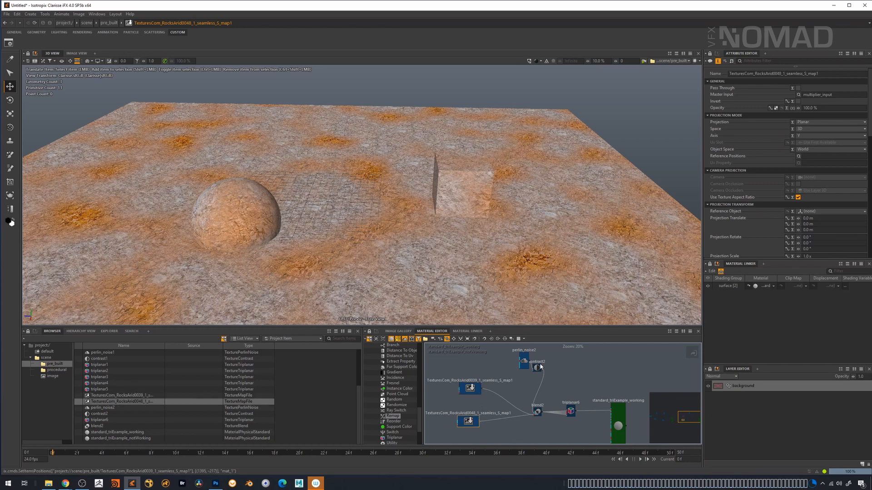
{"action": "left_click", "coordinate": [570, 410]}
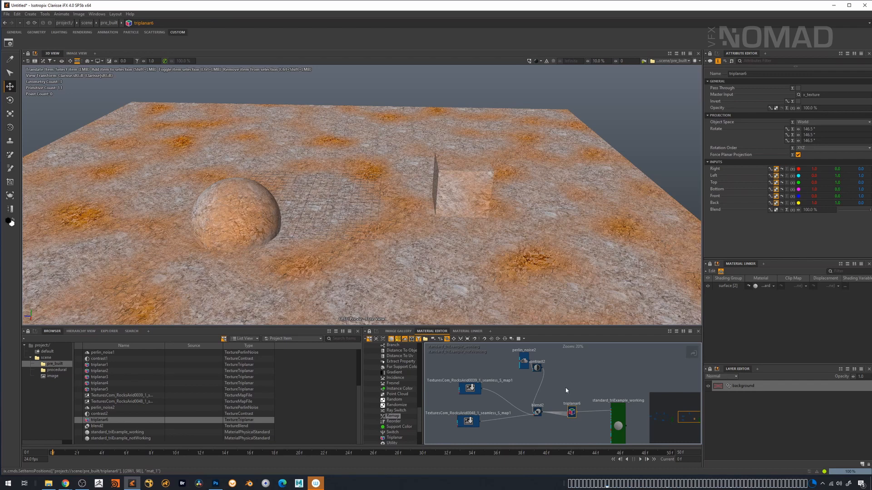
{"action": "left_click_drag", "start_coordinate": [523, 361], "coordinate": [508, 359]}
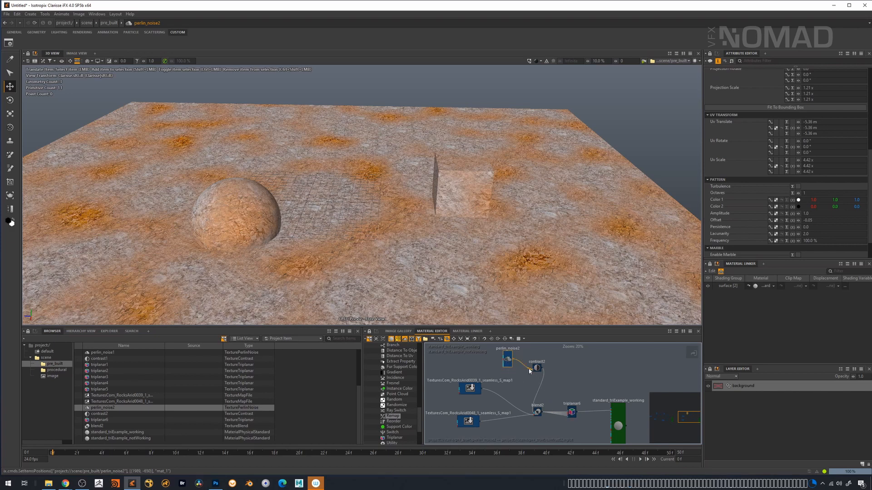
Assign the procedural context's standard material to the pre-built ground plane, sphere and box for comparison.
{"action": "left_click", "coordinate": [56, 369]}
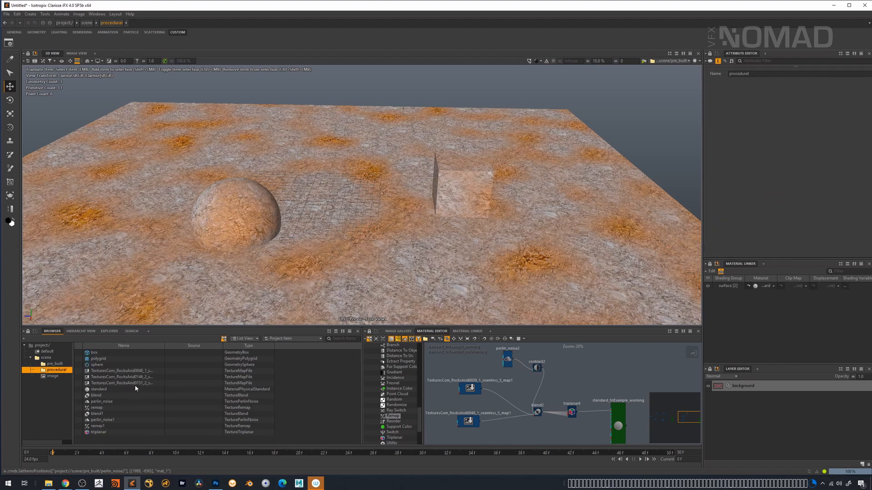
{"action": "left_click_drag", "start_coordinate": [99, 390], "coordinate": [244, 217]}
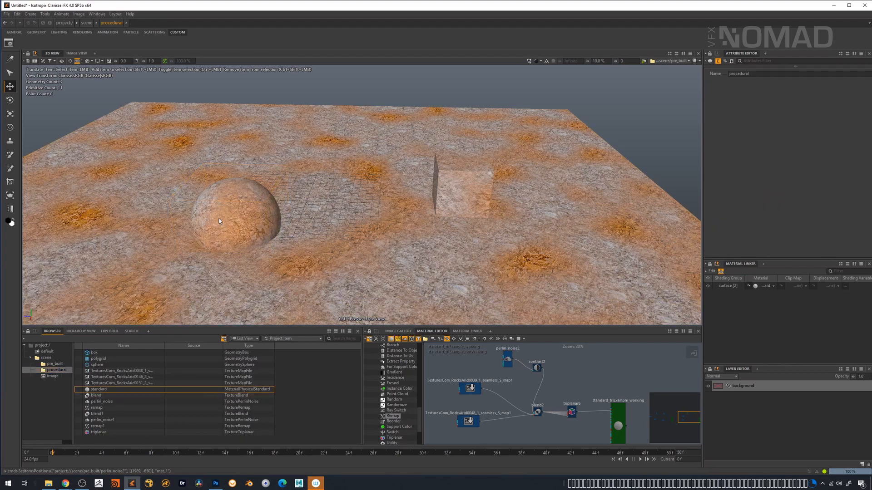
{"action": "left_click_drag", "start_coordinate": [106, 390], "coordinate": [459, 187]}
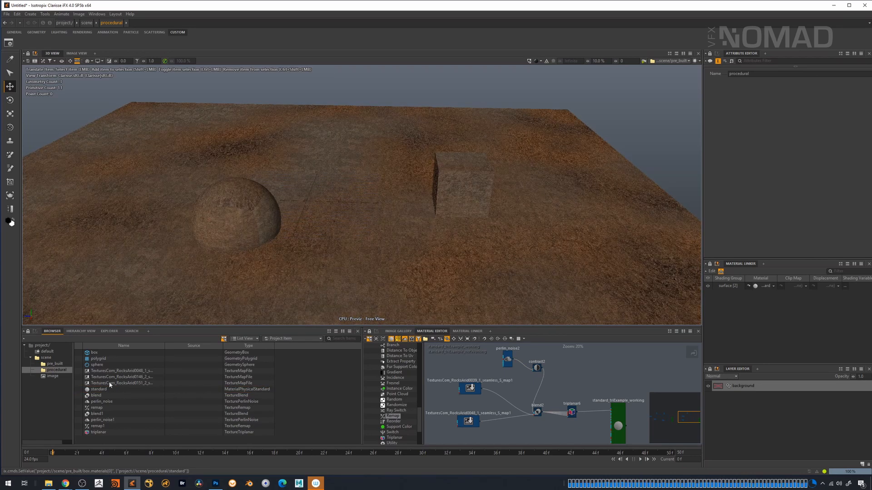
Reapply standard_triExample_working from the pre_built context to the ground plane, sphere and box.
{"action": "left_click", "coordinate": [56, 364]}
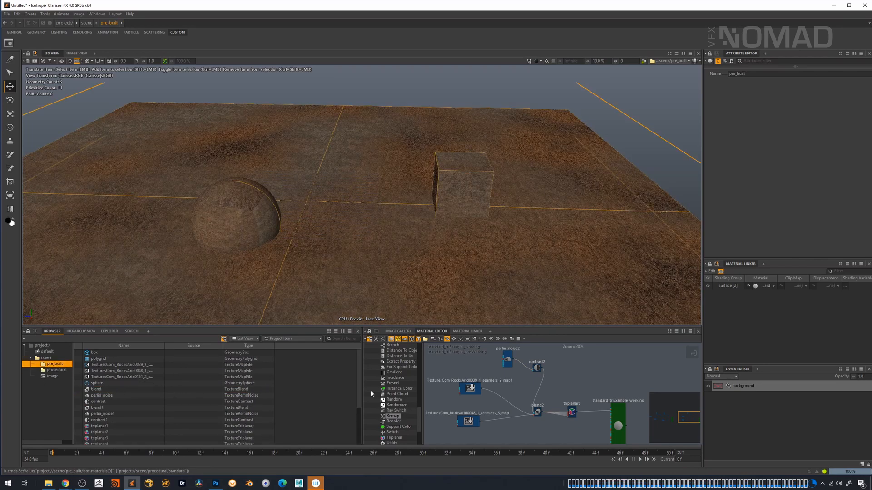
{"action": "scroll", "coordinate": [358, 393], "scroll_direction": "down", "scroll_amount": 3}
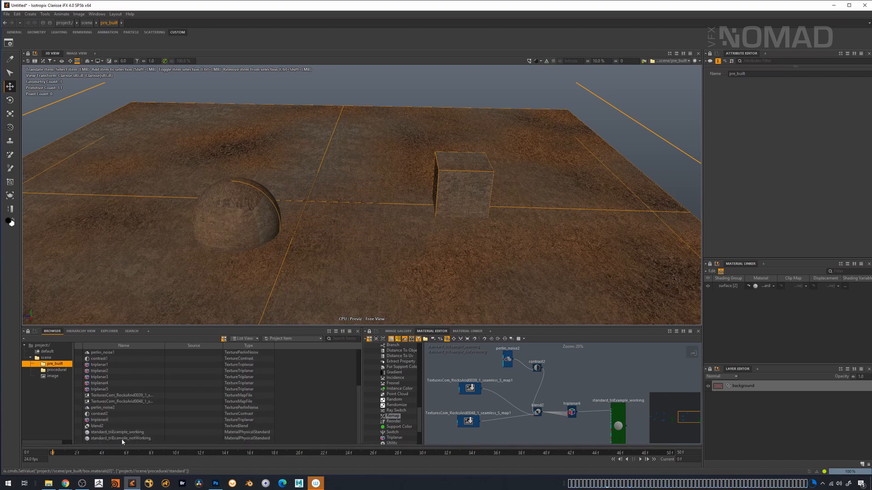
{"action": "left_click_drag", "start_coordinate": [119, 436], "coordinate": [179, 274]}
{"action": "left_click_drag", "start_coordinate": [117, 433], "coordinate": [229, 227]}
{"action": "left_click_drag", "start_coordinate": [117, 432], "coordinate": [463, 186]}
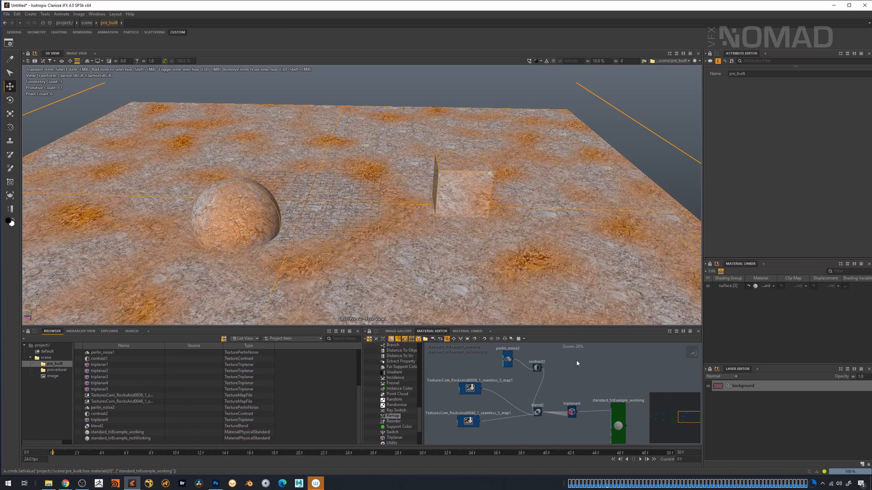
{"action": "middle_click_drag", "start_coordinate": [573, 372], "coordinate": [558, 378]}
{"action": "scroll", "coordinate": [550, 383], "scroll_direction": "down", "scroll_amount": 1}
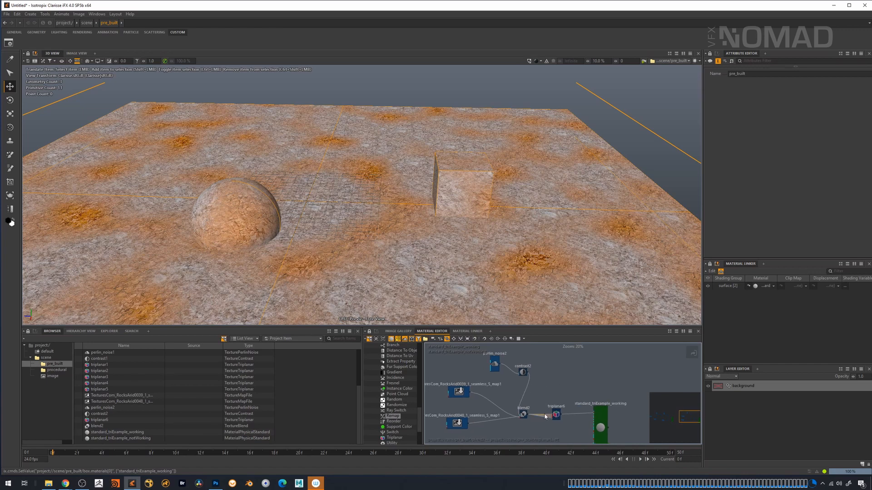
Lower the working network's Triplanar Blend to 0% and inspect the projection seams on the sphere up close.
{"action": "left_click_drag", "start_coordinate": [556, 414], "coordinate": [558, 413]}
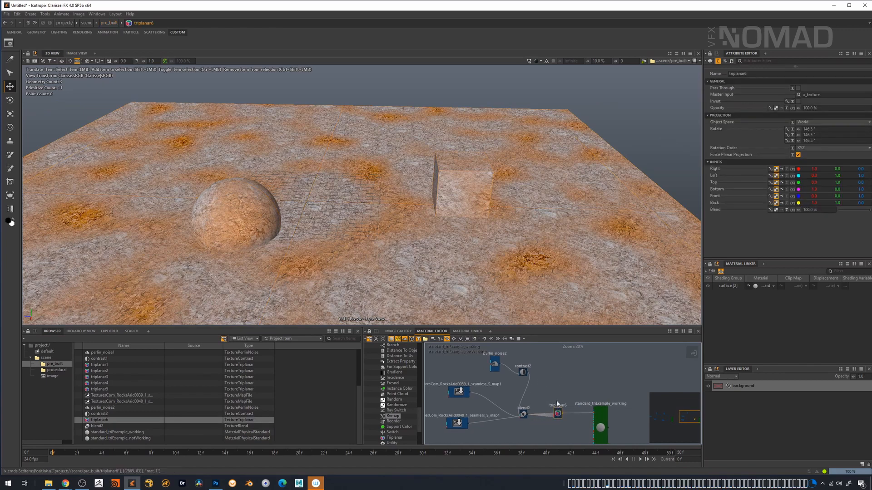
{"action": "left_click_drag", "start_coordinate": [863, 212], "coordinate": [838, 210]}
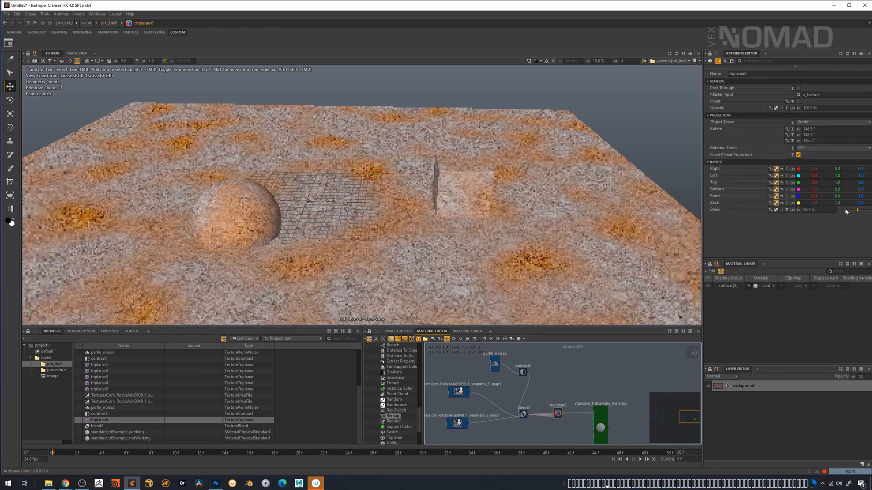
{"action": "right_click_drag", "start_coordinate": [437, 249], "coordinate": [454, 267], "text": "alt"}
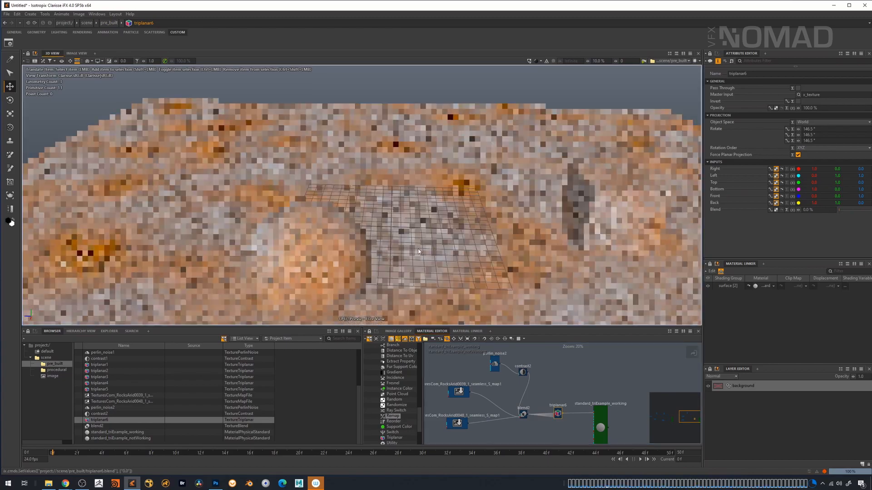
{"action": "left_click_drag", "start_coordinate": [454, 268], "coordinate": [429, 270], "text": "alt"}
{"action": "right_click_drag", "start_coordinate": [429, 271], "coordinate": [465, 275], "text": "alt"}
{"action": "left_click_drag", "start_coordinate": [465, 275], "coordinate": [461, 260], "text": "alt"}
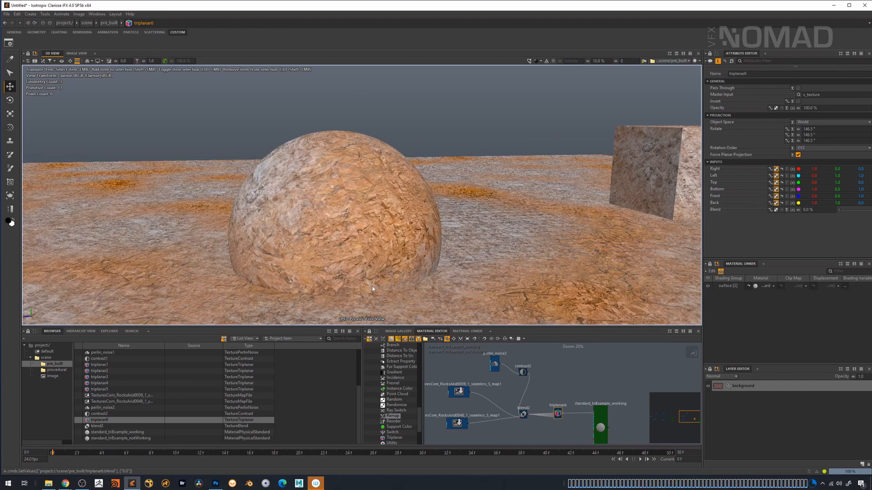
Set the working network's Triplanar Blend to 96.7% and inspect the softened projections on the sphere and box.
{"action": "left_click_drag", "start_coordinate": [839, 210], "coordinate": [869, 210]}
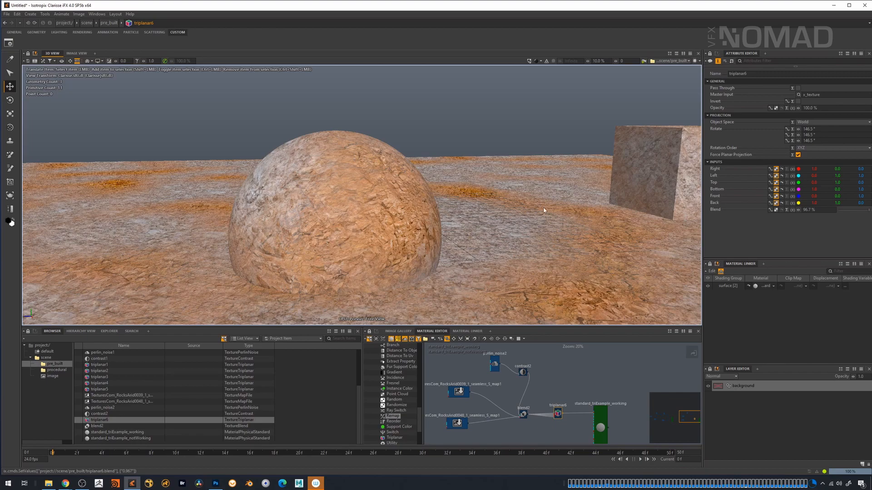
{"action": "left_click_drag", "start_coordinate": [544, 210], "coordinate": [439, 226], "text": "alt"}
{"action": "right_click_drag", "start_coordinate": [440, 226], "coordinate": [442, 272], "text": "alt"}
{"action": "left_click_drag", "start_coordinate": [443, 273], "coordinate": [404, 245], "text": "alt"}
{"action": "right_click_drag", "start_coordinate": [404, 246], "coordinate": [438, 282], "text": "alt"}
{"action": "left_click_drag", "start_coordinate": [438, 282], "coordinate": [501, 339], "text": "alt"}
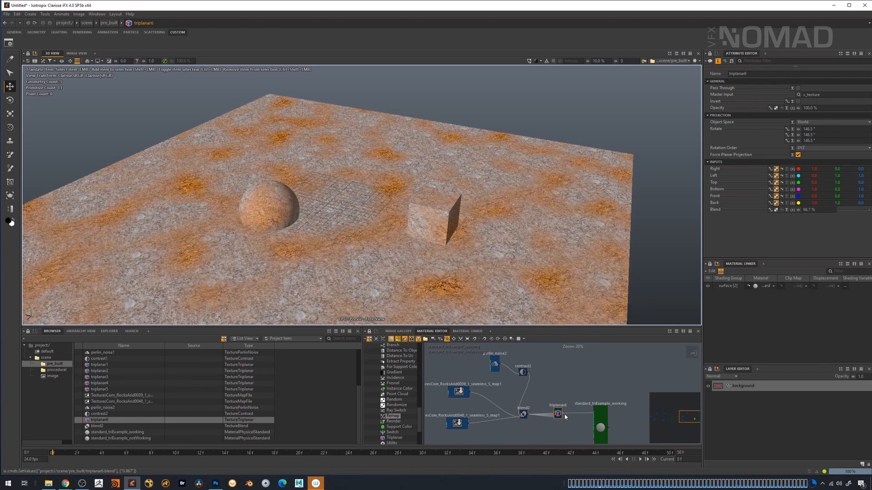
Review the UV transform and pattern attributes of perlin_noise2 in the working network.
{"action": "middle_click_drag", "start_coordinate": [566, 417], "coordinate": [566, 411]}
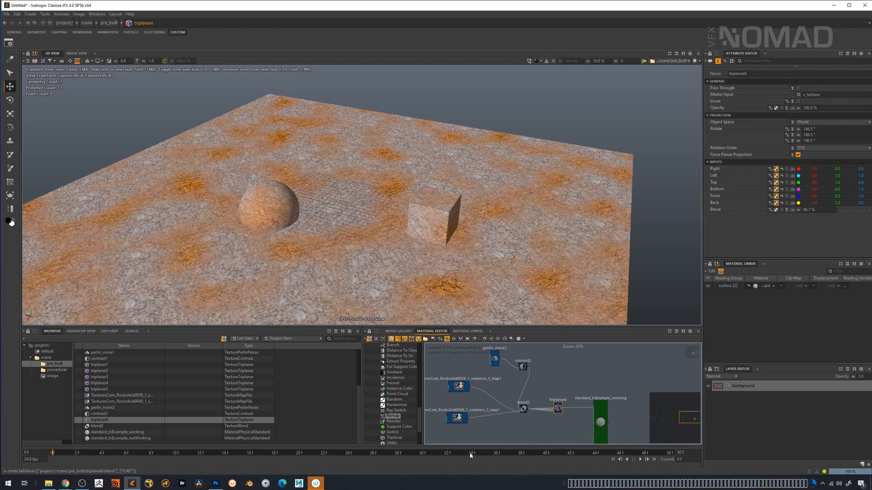
{"action": "middle_click_drag", "start_coordinate": [486, 374], "coordinate": [485, 380]}
{"action": "left_click", "coordinate": [494, 365]}
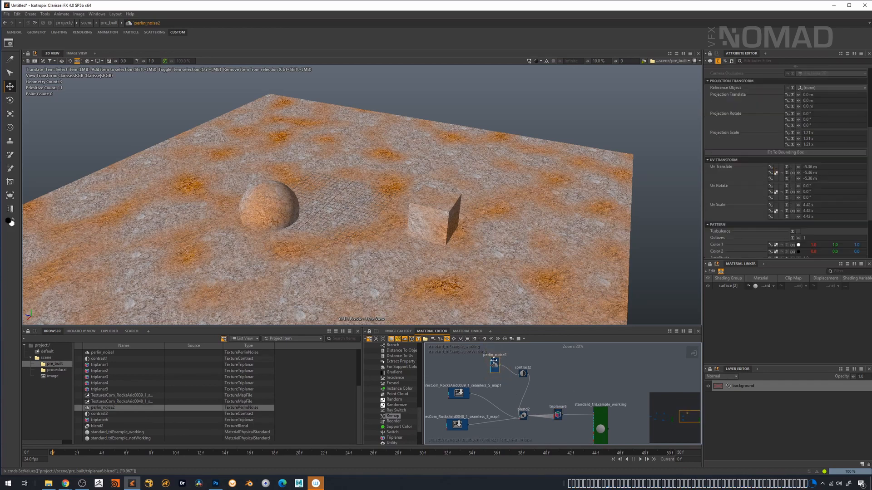
{"action": "scroll", "coordinate": [868, 170], "scroll_direction": "down", "scroll_amount": 5}
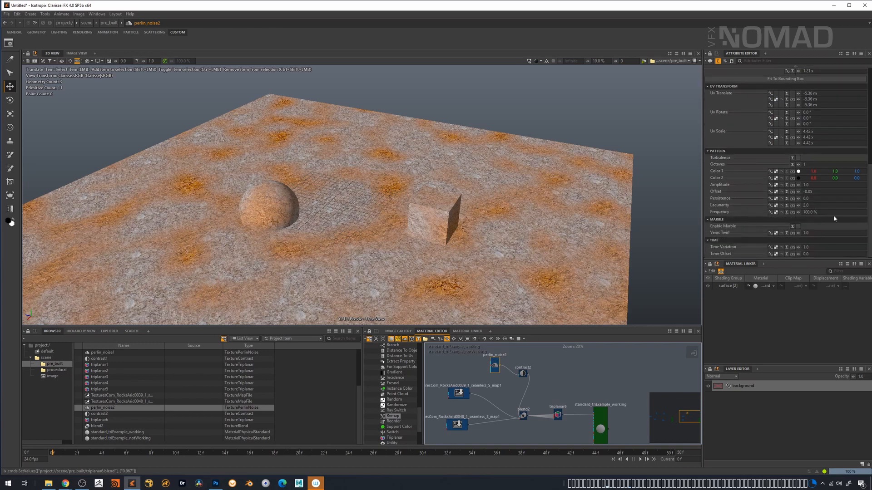
Try a different Contrast amount on contrast2 and undo the change.
{"action": "left_click", "coordinate": [523, 374]}
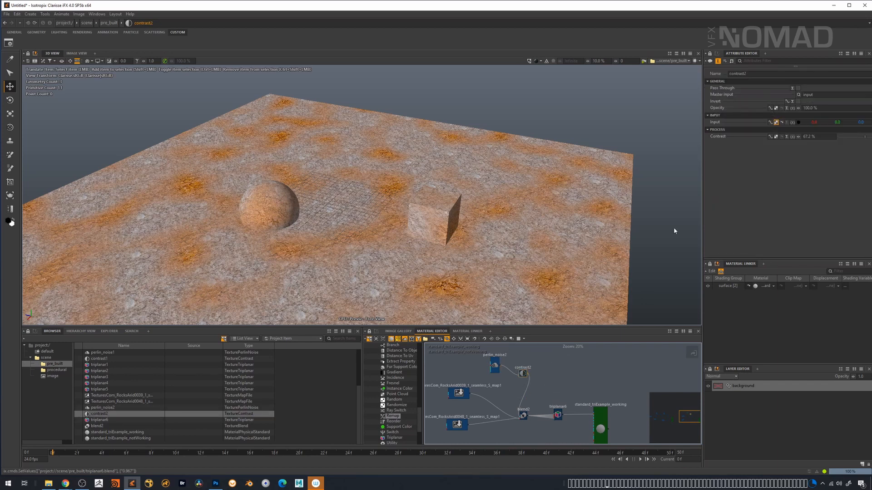
{"action": "left_click_drag", "start_coordinate": [864, 137], "coordinate": [871, 138]}
{"action": "key", "text": "ctrl+z"}
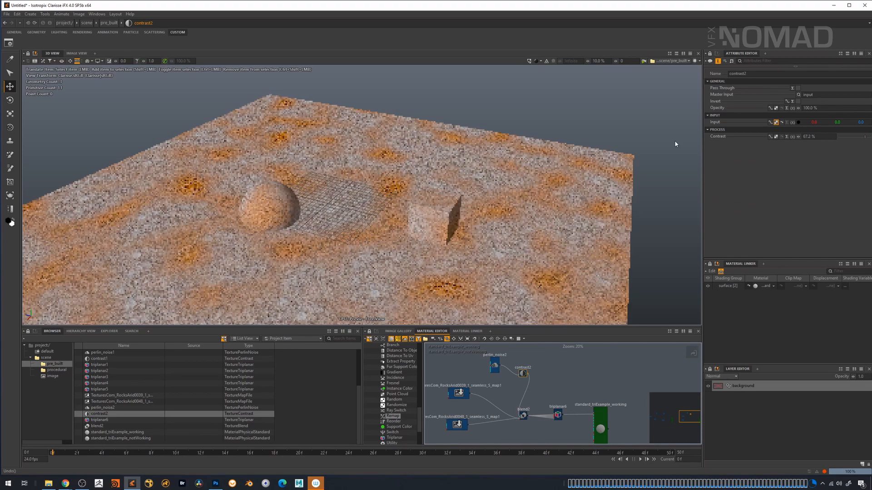
Examine the remap1 curve in the procedural context and return to the pre_built context.
{"action": "left_click", "coordinate": [57, 364]}
{"action": "left_click", "coordinate": [57, 370]}
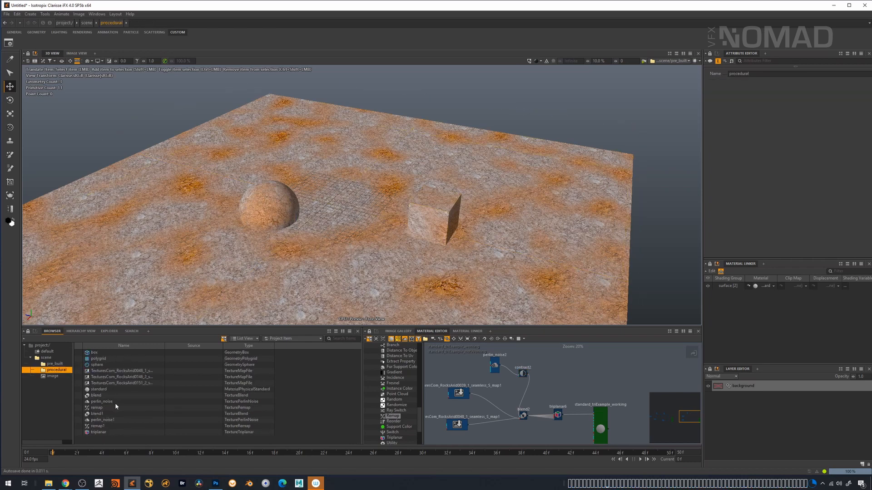
{"action": "left_click", "coordinate": [99, 426]}
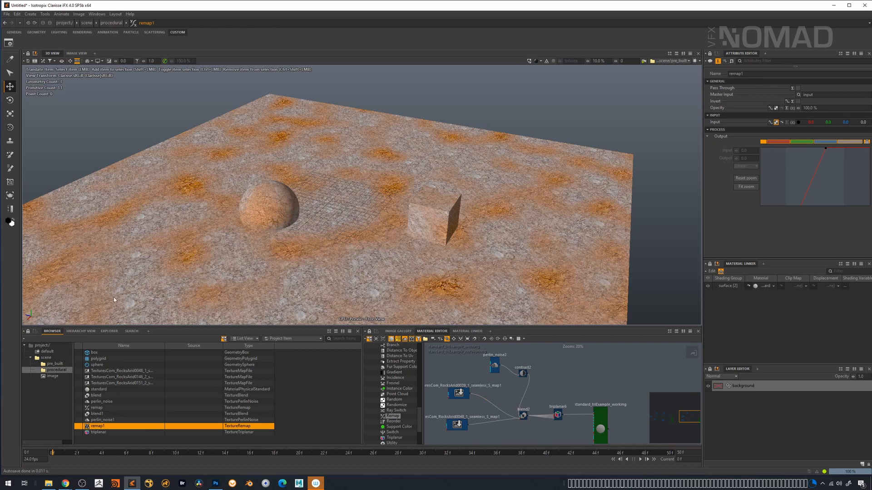
{"action": "left_click", "coordinate": [56, 365]}
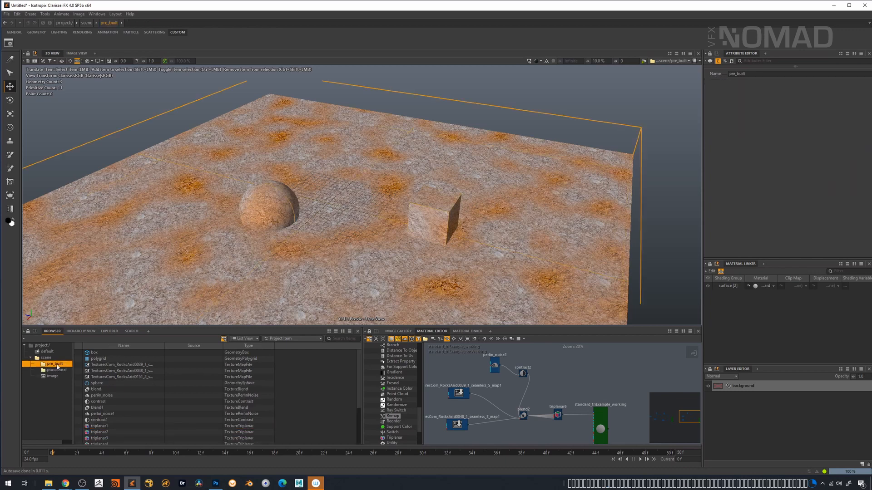